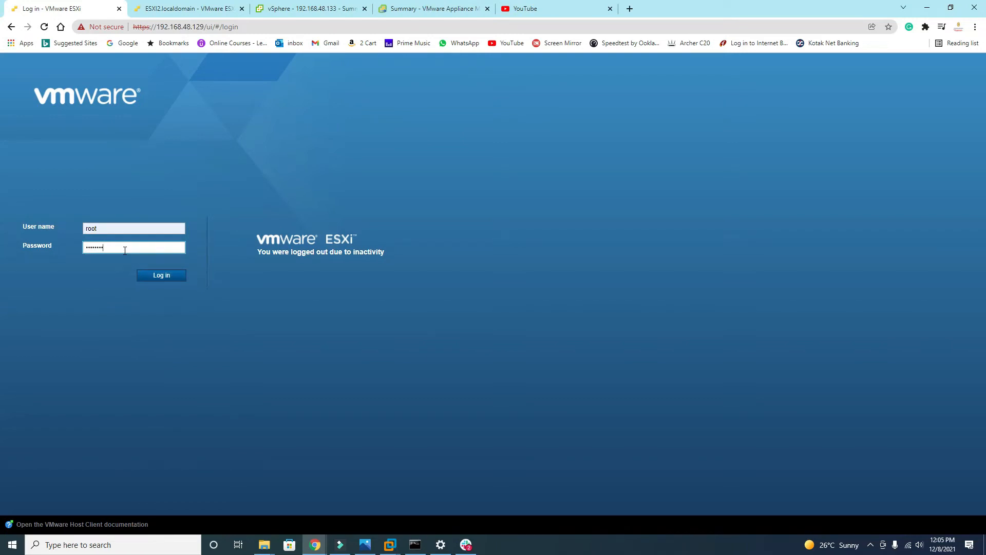
Log in to the ESXi host at 192.168.48.129 as root with the password already filled in
{"action": "left_click", "coordinate": [149, 273]}
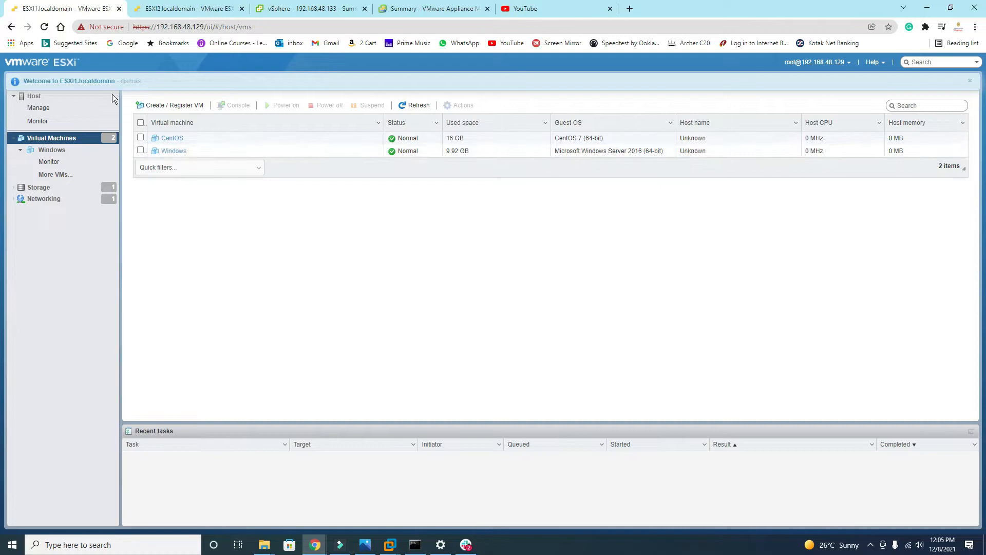
Review the virtual machines on the ESXI2 host and open the details of the vCenter virtual machine
{"action": "left_click", "coordinate": [167, 14]}
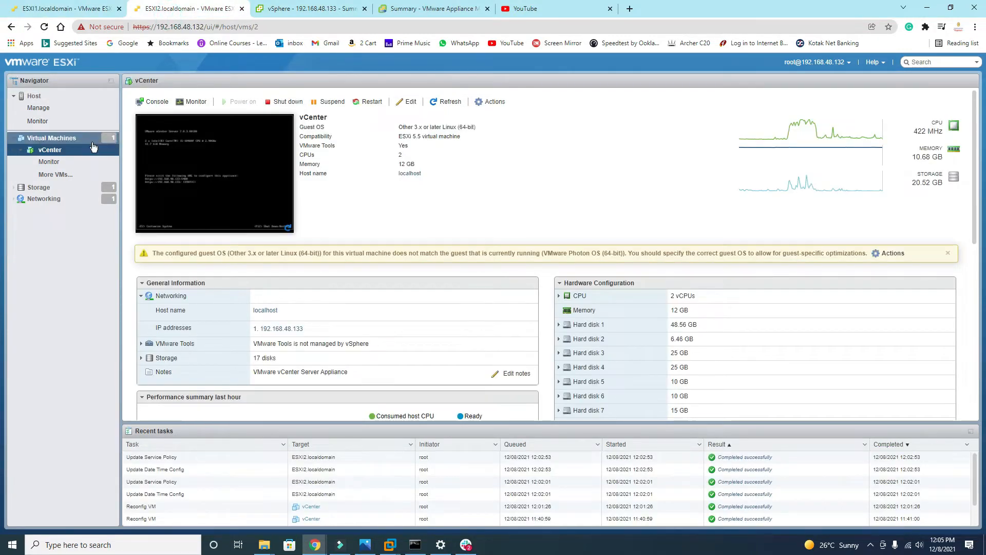
{"action": "left_click", "coordinate": [67, 139]}
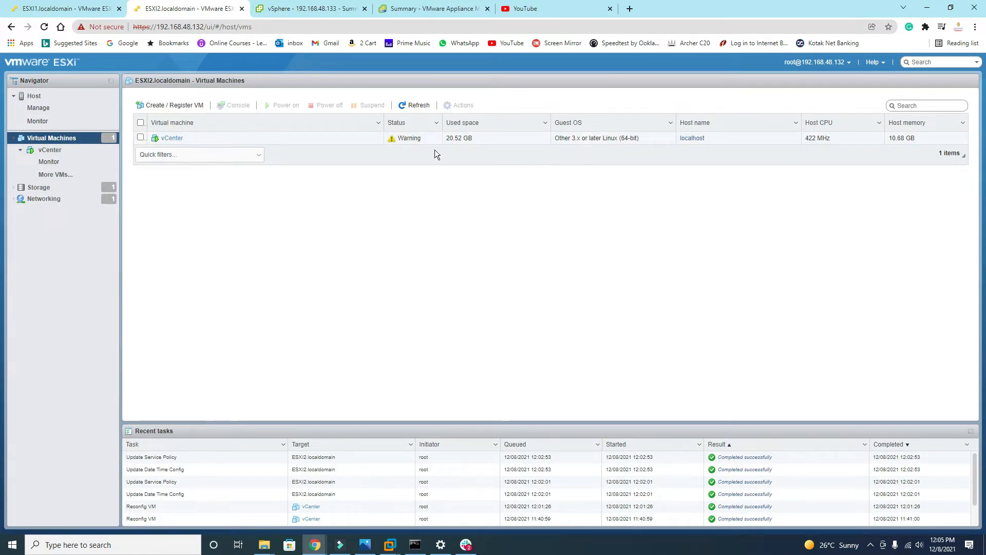
{"action": "left_click", "coordinate": [289, 10]}
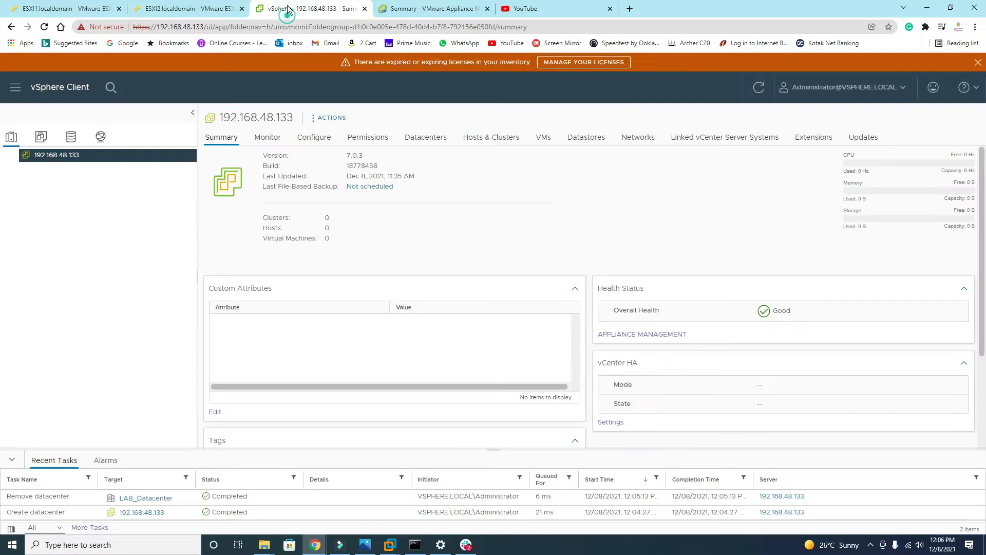
{"action": "left_click", "coordinate": [203, 15]}
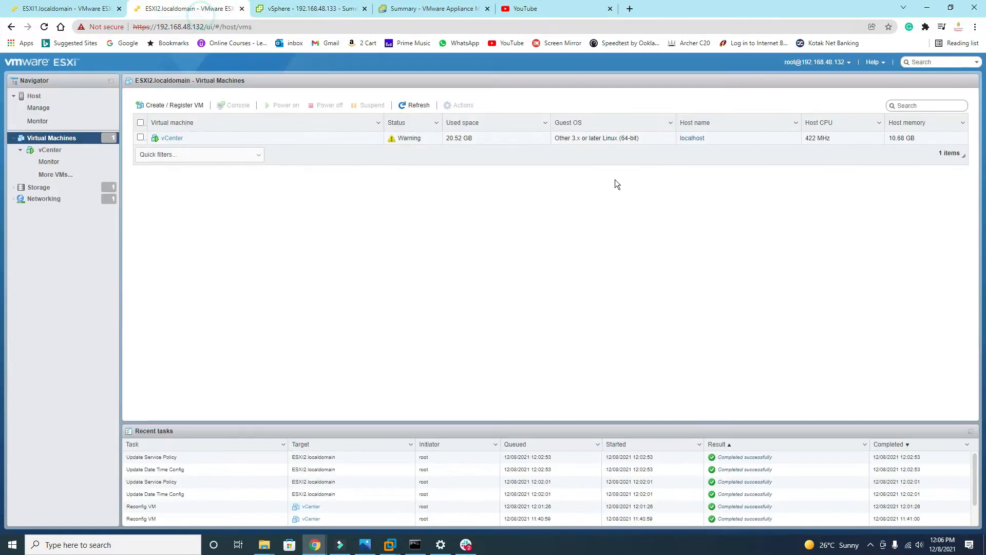
{"action": "left_click", "coordinate": [172, 139]}
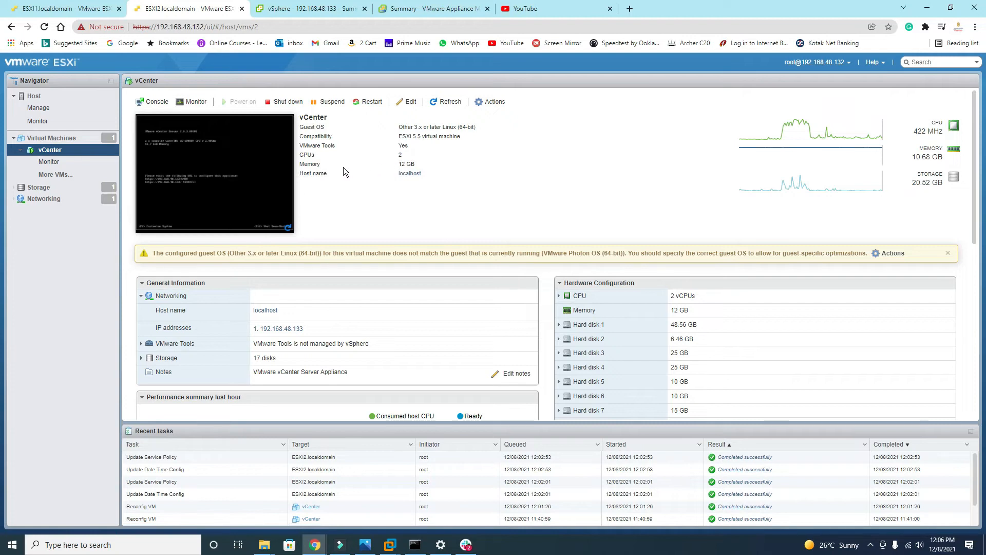
In the vSphere Client, create a datacenter named LAB_Datacenter under the vCenter server 192.168.48.133
{"action": "left_click", "coordinate": [282, 9]}
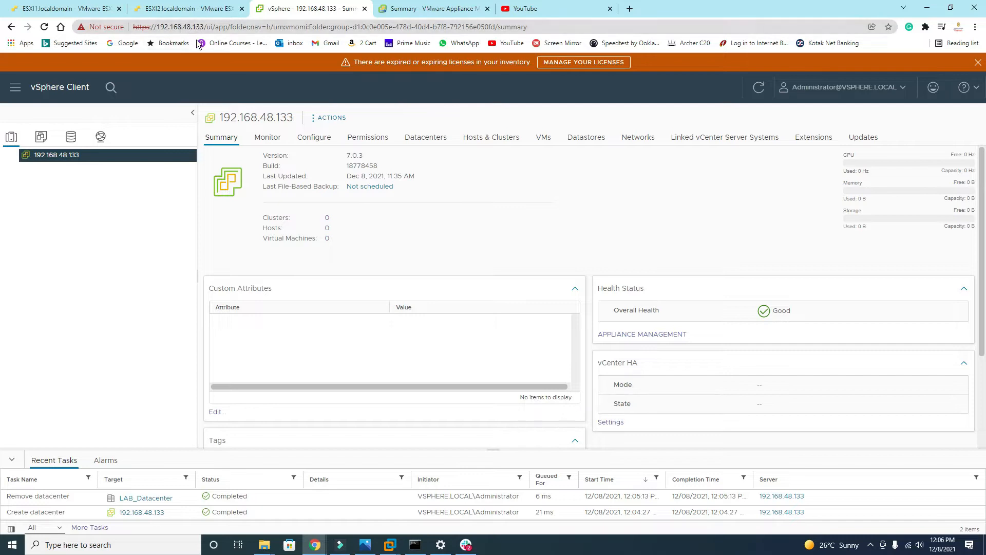
{"action": "right_click", "coordinate": [74, 158]}
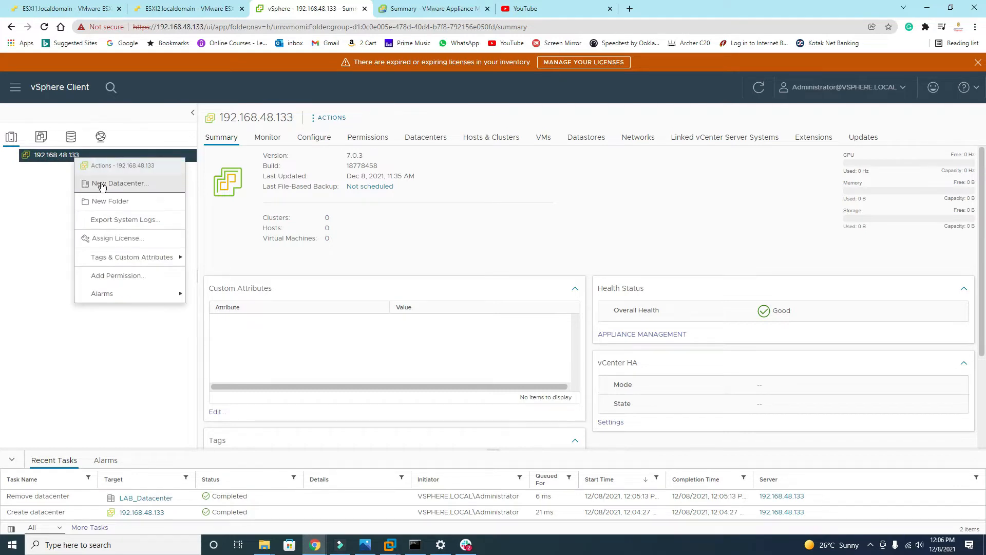
{"action": "left_click", "coordinate": [104, 185]}
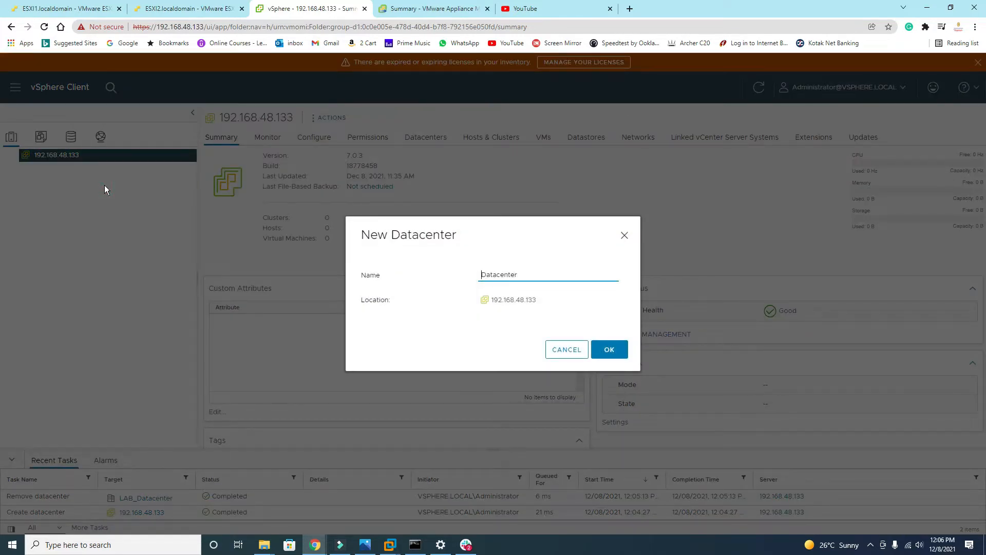
{"action": "type", "text": "LAB_"}
{"action": "left_click", "coordinate": [613, 352]}
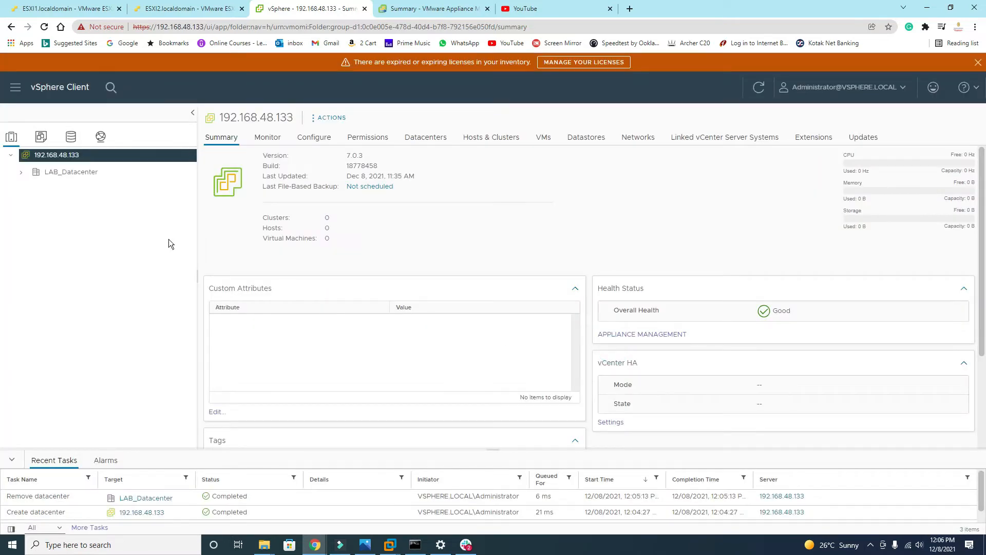
Start adding a host to LAB_Datacenter, using the IP address 192.168.48.129
{"action": "left_click", "coordinate": [75, 174]}
{"action": "right_click", "coordinate": [76, 174]}
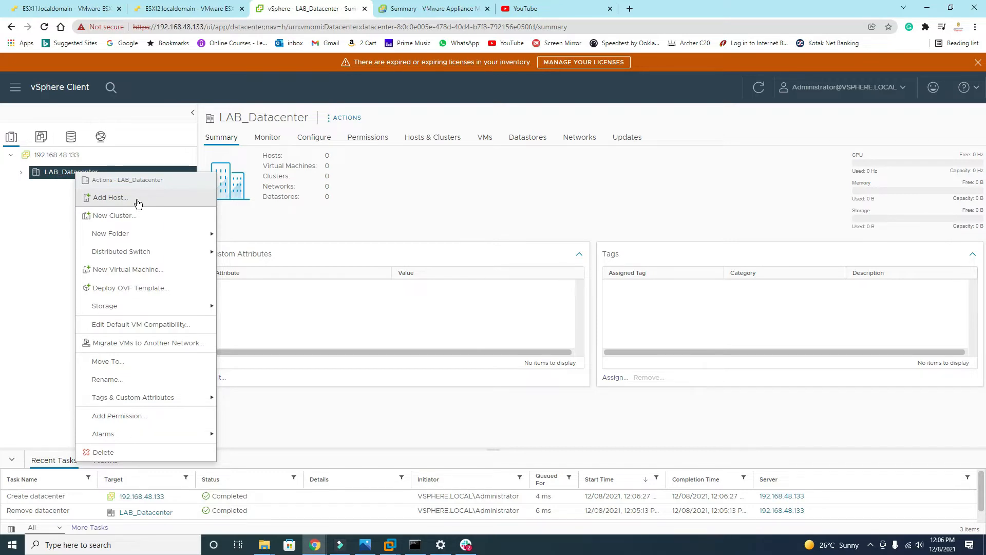
{"action": "left_click", "coordinate": [138, 203]}
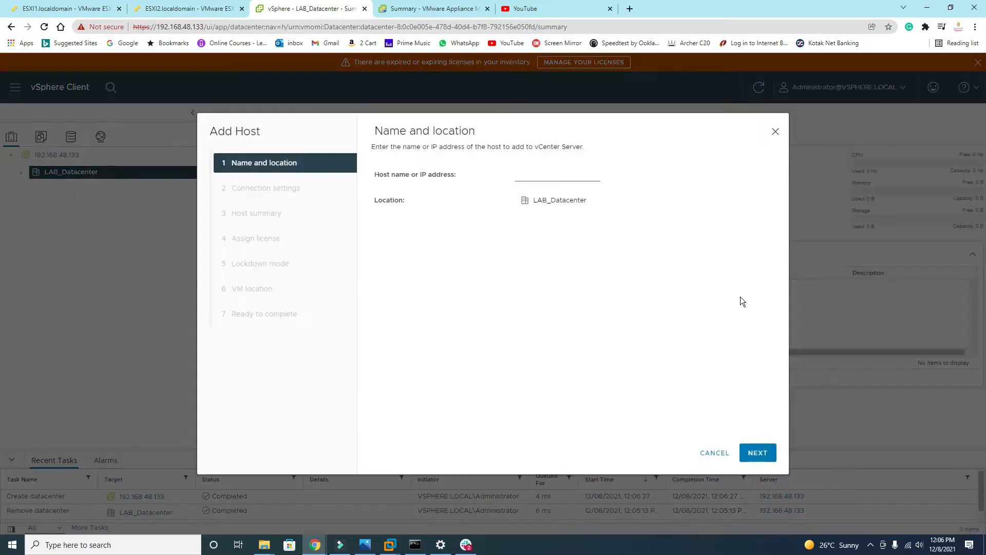
{"action": "left_click", "coordinate": [532, 175]}
{"action": "type", "text": "192.168"}
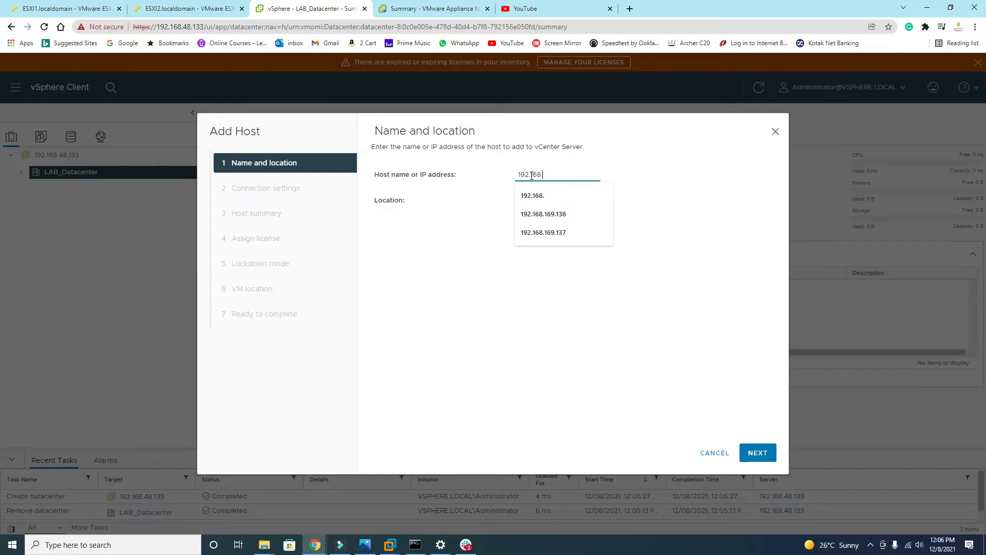
{"action": "type", "text": ".48"}
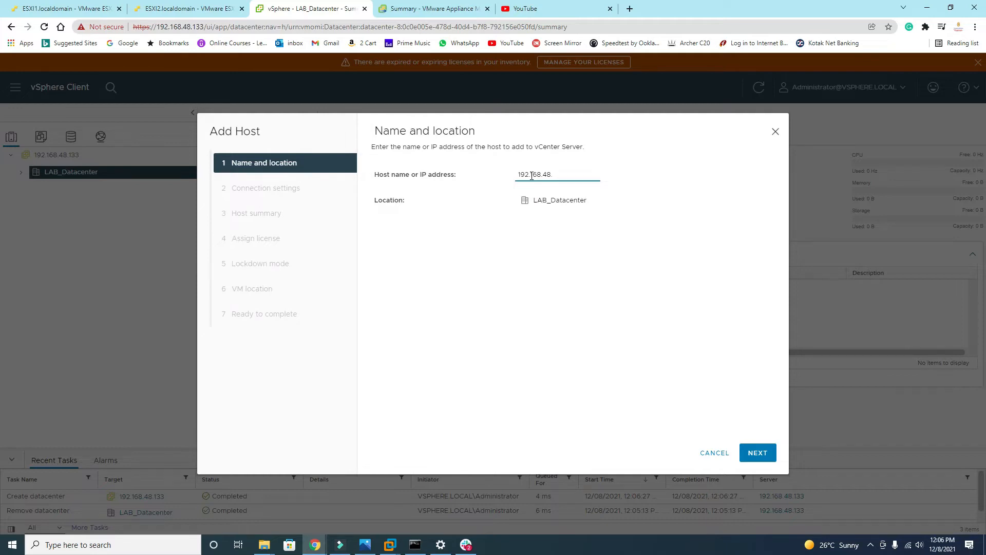
{"action": "type", "text": ".129"}
{"action": "left_click", "coordinate": [758, 453]}
Provide the host connection credentials with user name root and the account password, and accept replacing the host's certificate
{"action": "left_click", "coordinate": [568, 178]}
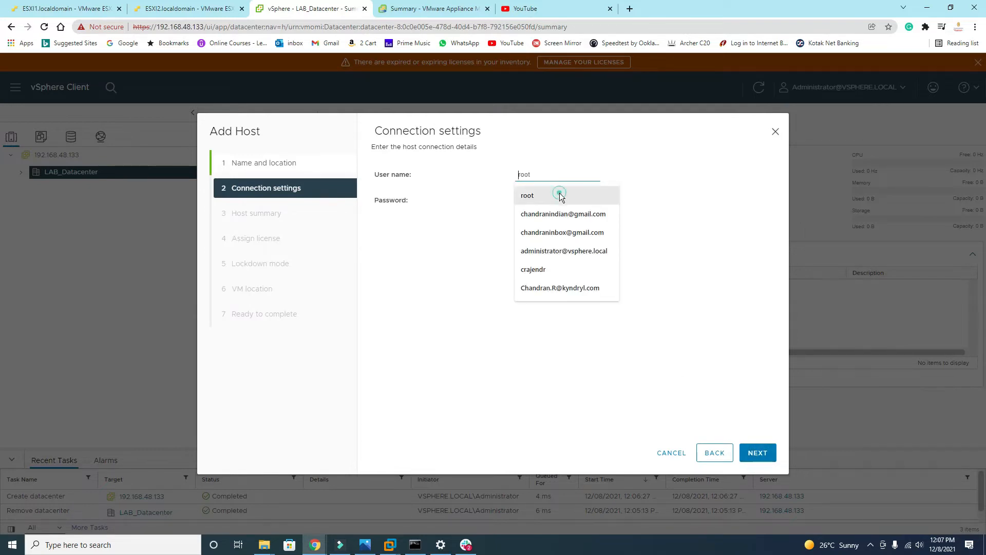
{"action": "left_click", "coordinate": [560, 195]}
{"action": "left_click", "coordinate": [555, 200]}
{"action": "type", "text": "•••••••"}
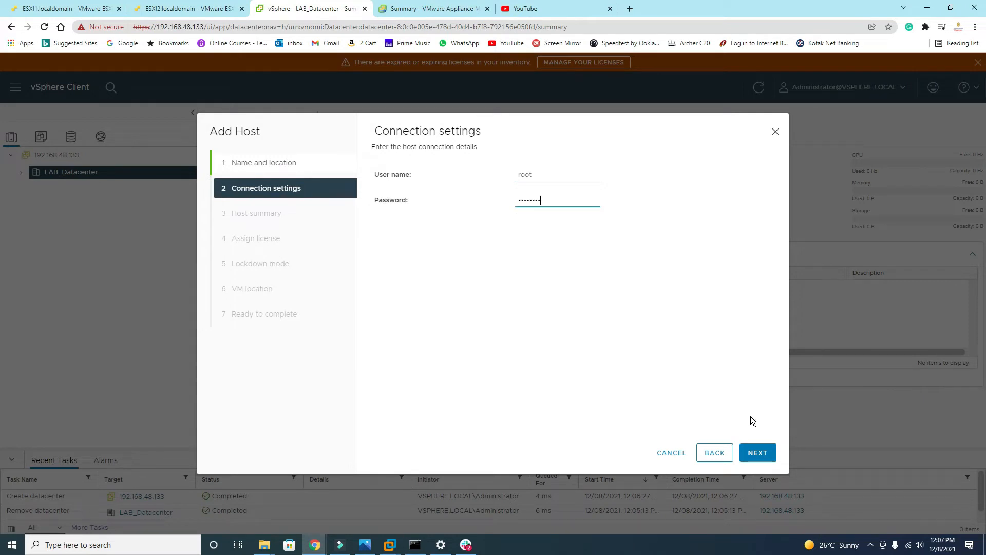
{"action": "left_click", "coordinate": [759, 454]}
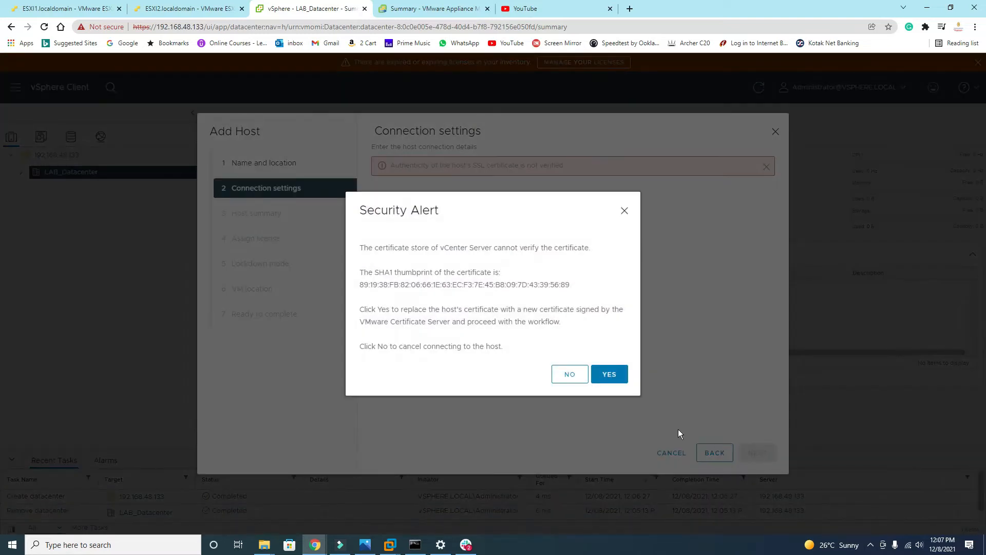
{"action": "left_click", "coordinate": [611, 375]}
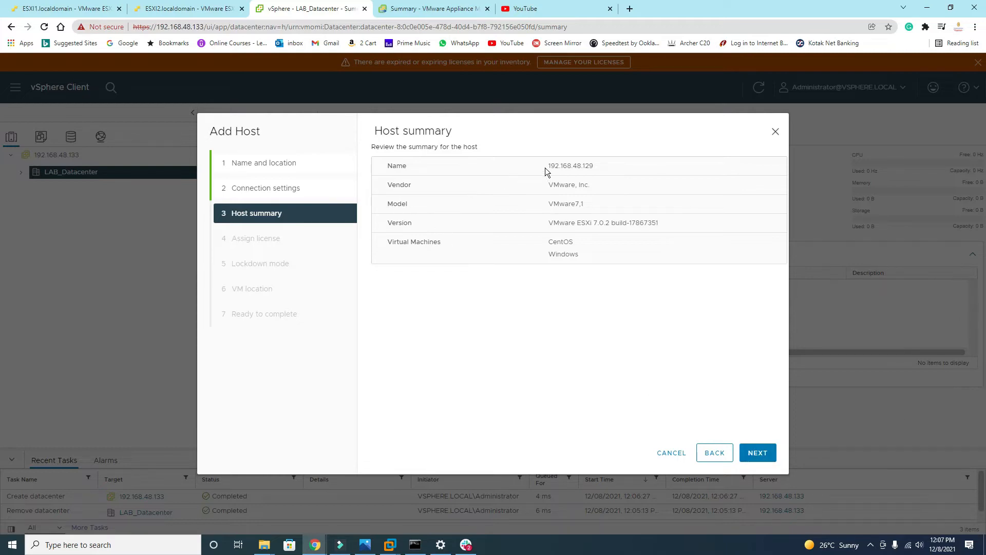
Finish adding the host with the Evaluation License, lockdown mode Disabled and LAB_Datacenter as the VM location
{"action": "left_click_drag", "start_coordinate": [545, 167], "coordinate": [606, 166]}
{"action": "left_click", "coordinate": [764, 453]}
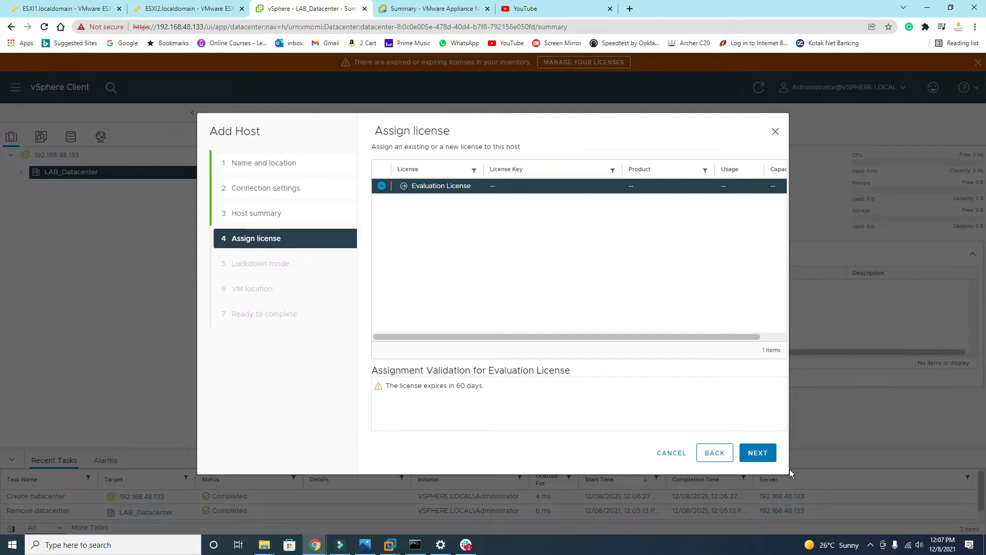
{"action": "left_click", "coordinate": [761, 455]}
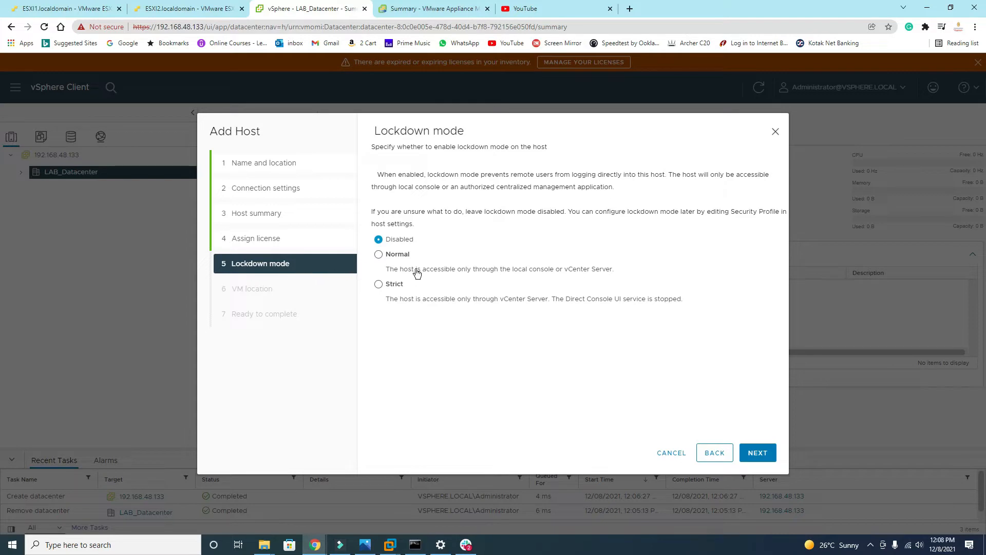
{"action": "left_click", "coordinate": [75, 9]}
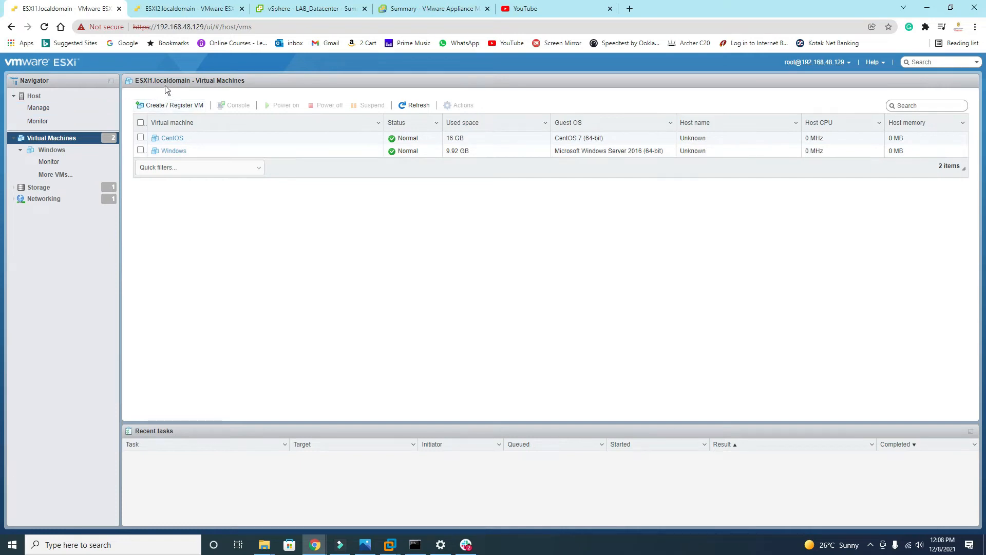
{"action": "left_click", "coordinate": [294, 13]}
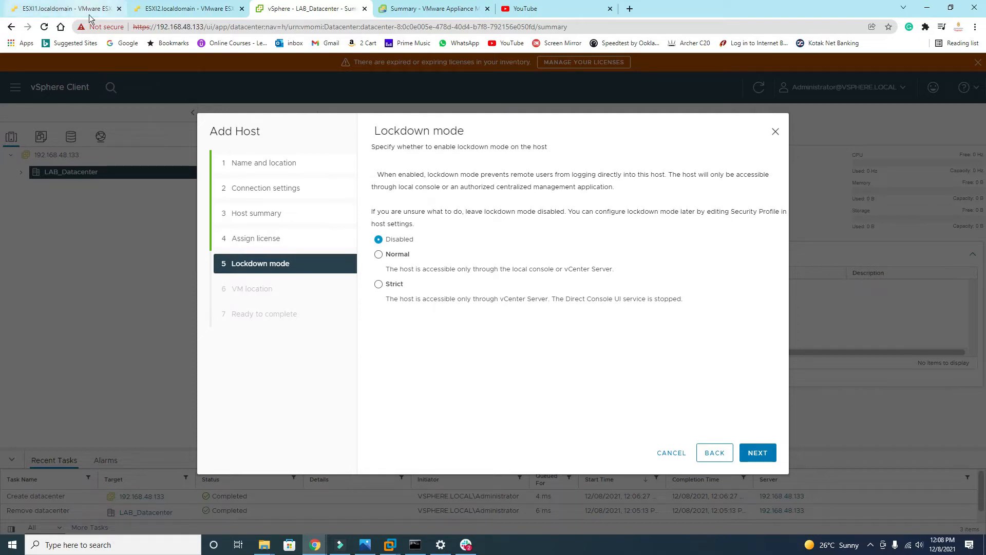
{"action": "left_click", "coordinate": [764, 455]}
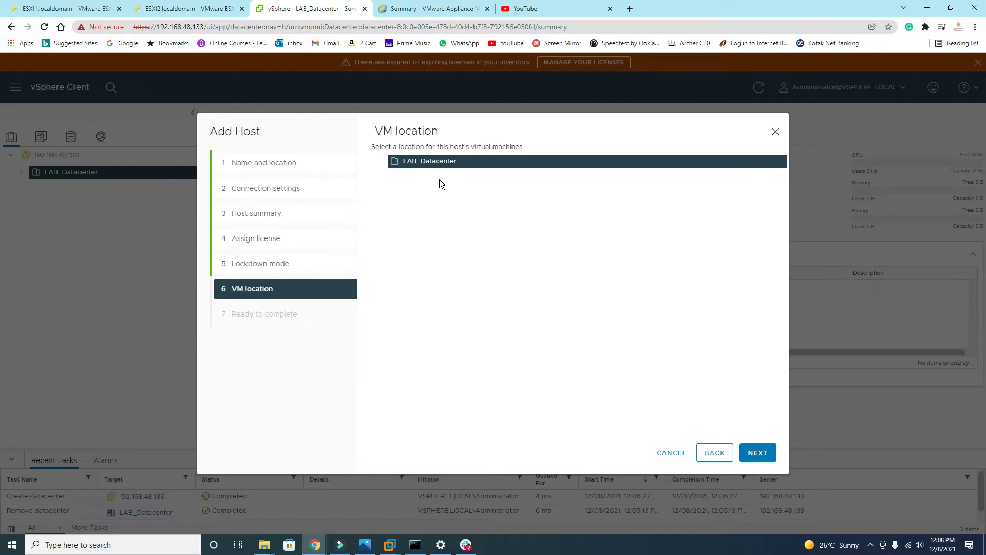
{"action": "left_click", "coordinate": [767, 456]}
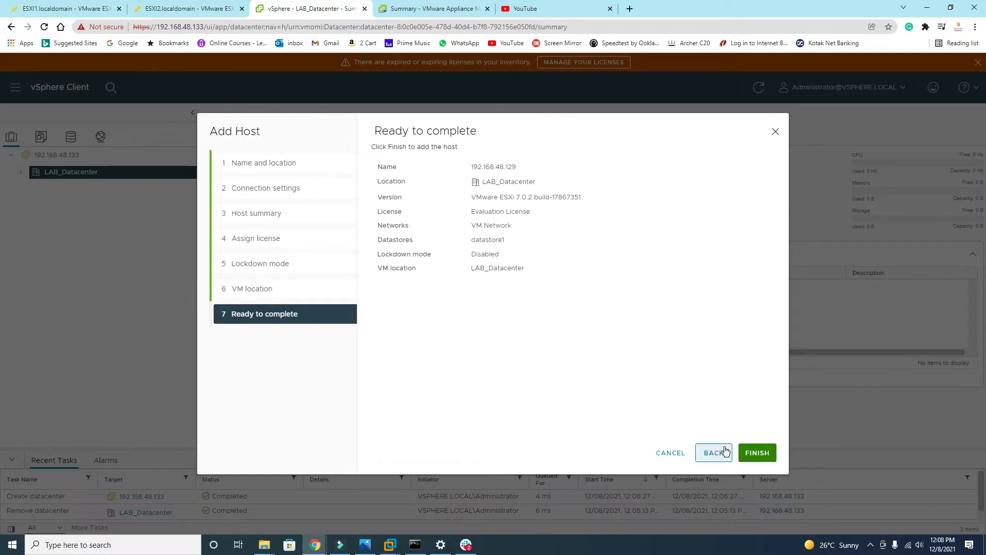
{"action": "left_click", "coordinate": [758, 453]}
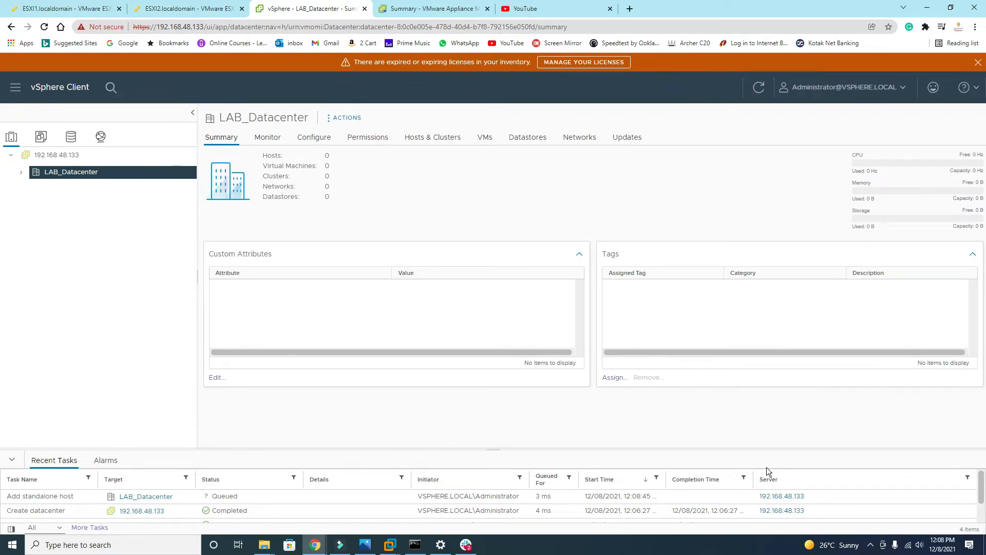
Expand LAB_Datacenter and view the summary of host 192.168.48.129
{"action": "left_click", "coordinate": [21, 173]}
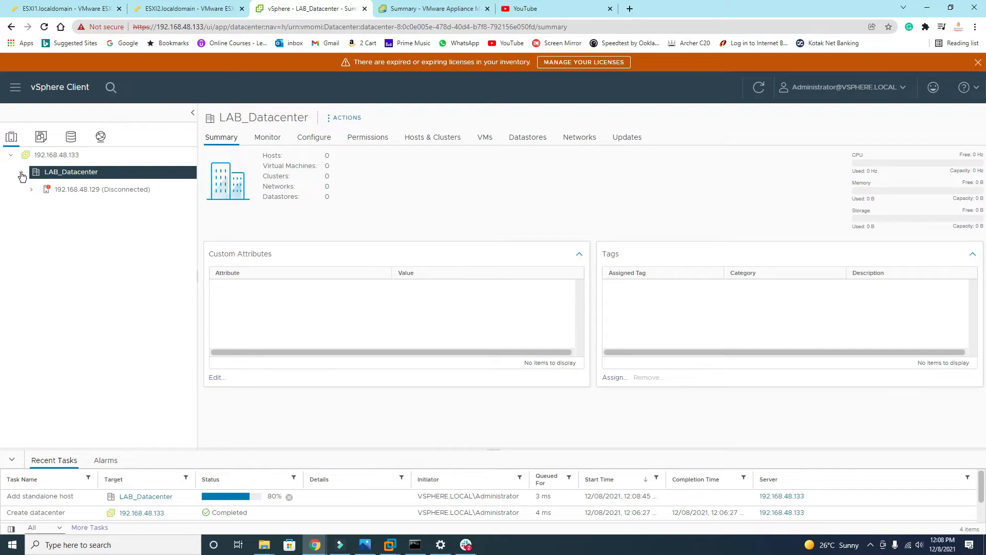
{"action": "left_click", "coordinate": [56, 191]}
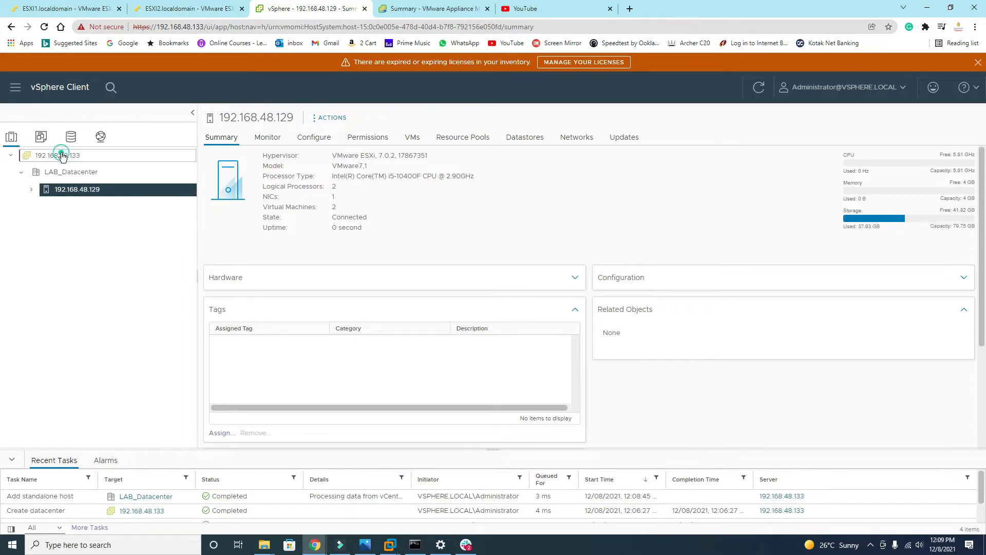
{"action": "left_click", "coordinate": [61, 154]}
{"action": "right_click", "coordinate": [62, 154]}
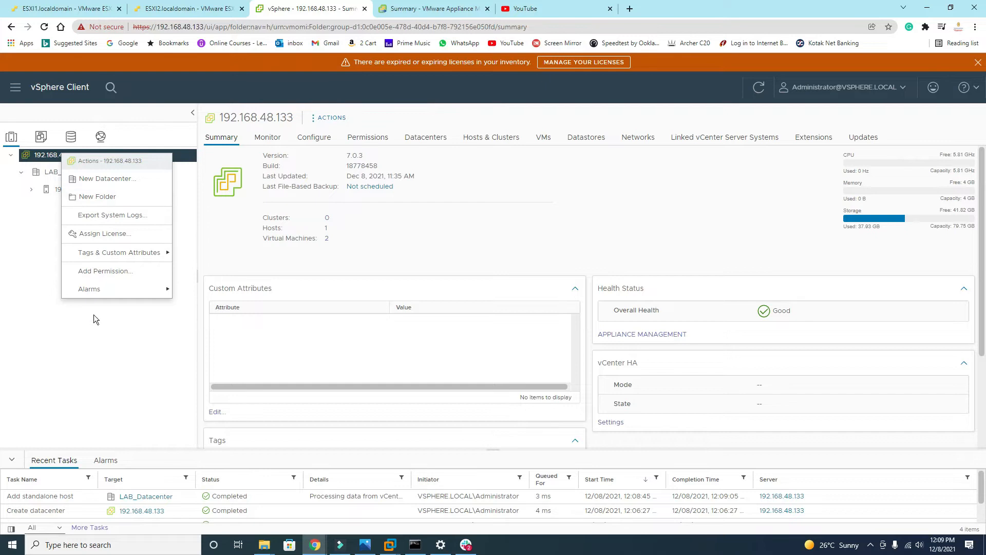
{"action": "left_click", "coordinate": [87, 341]}
Start adding a second host to LAB_Datacenter with the IP address 192.168.48.132, checking the address against the ESXI2 host page
{"action": "left_click", "coordinate": [85, 173]}
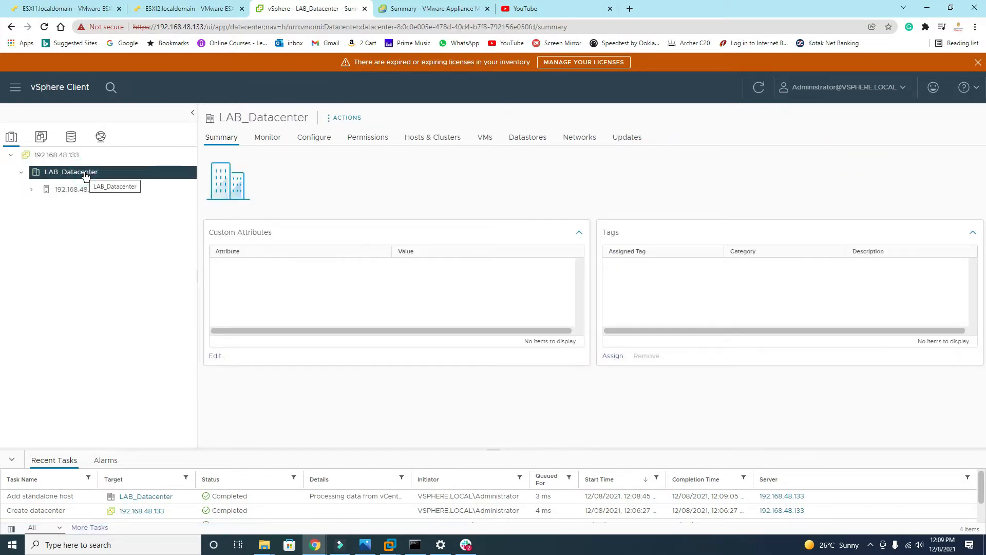
{"action": "right_click", "coordinate": [86, 175]}
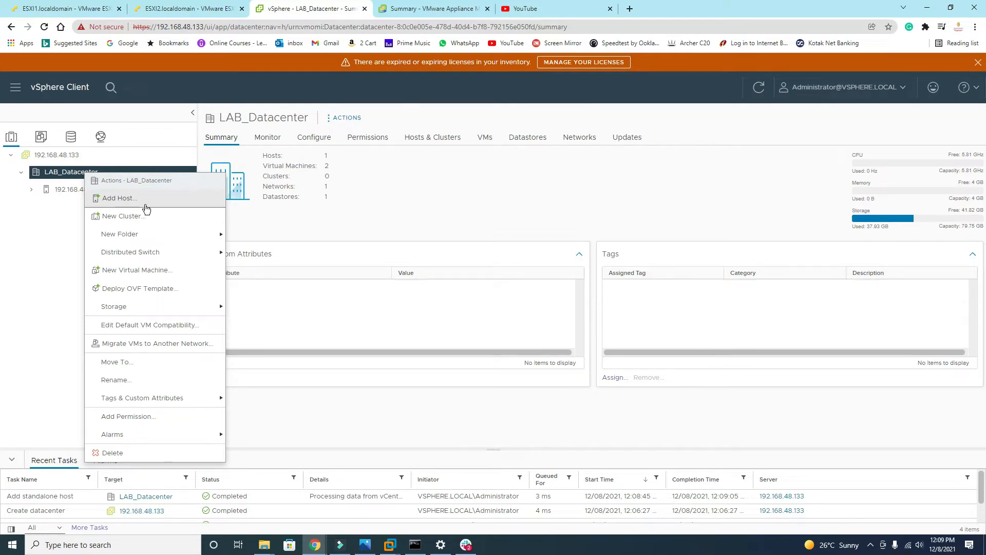
{"action": "left_click", "coordinate": [147, 208]}
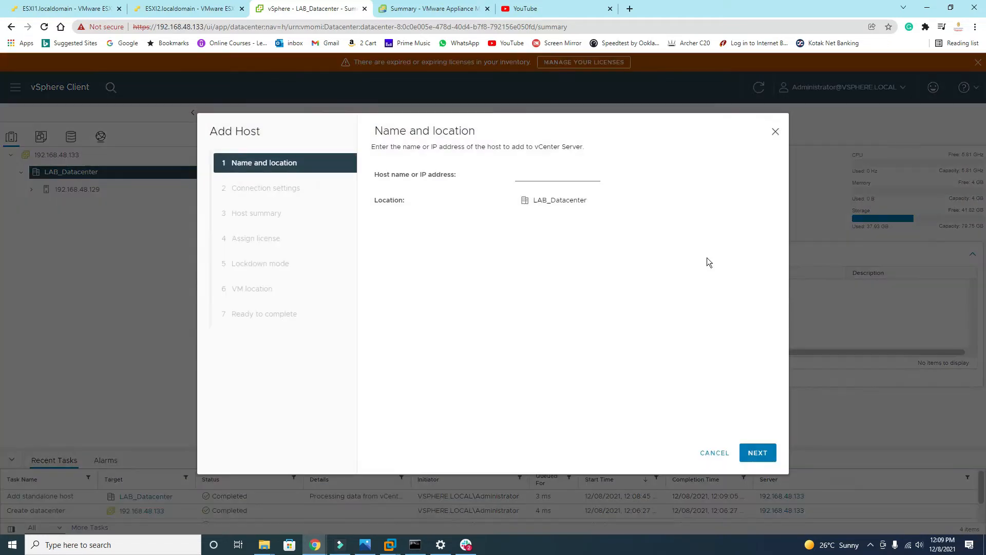
{"action": "left_click", "coordinate": [566, 176]}
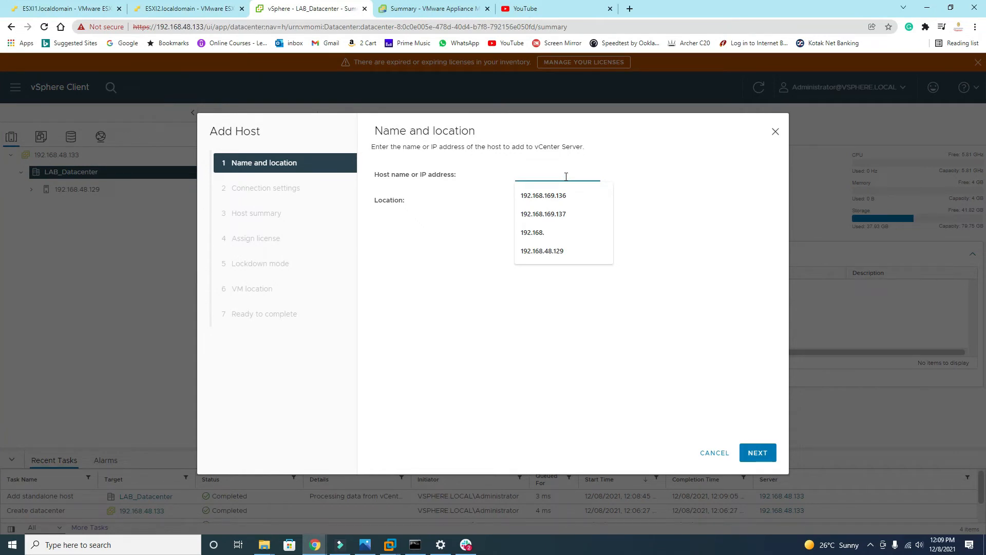
{"action": "type", "text": "192.168.4"}
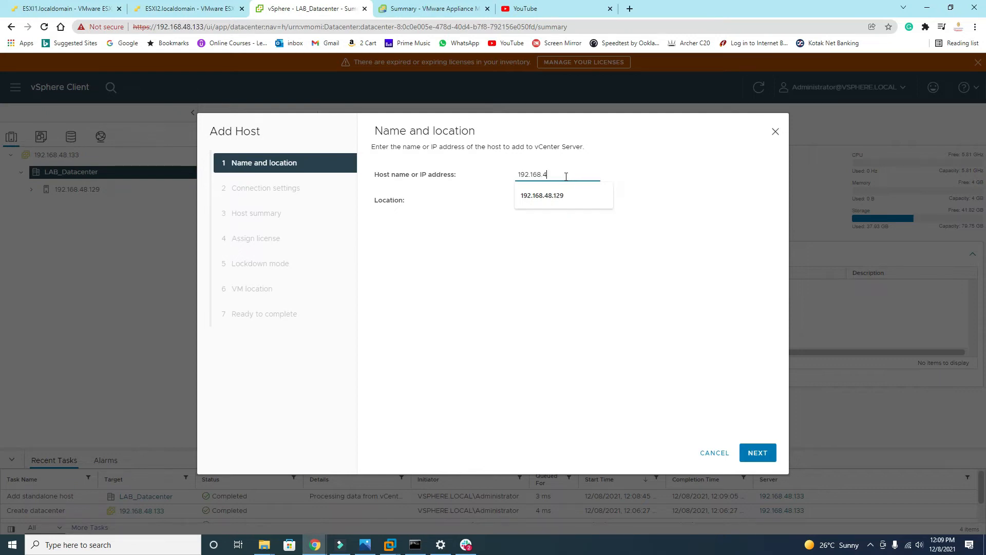
{"action": "type", "text": "8.132"}
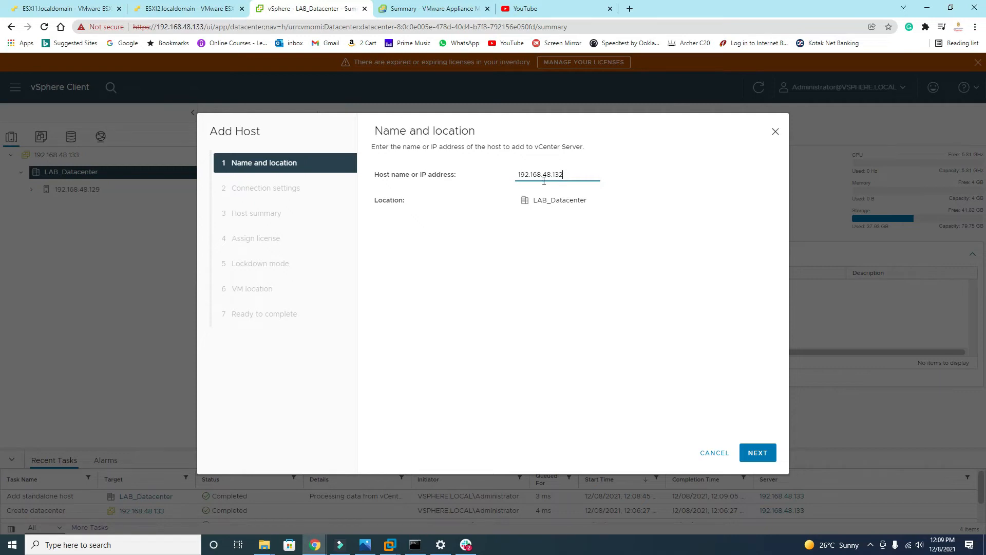
{"action": "left_click", "coordinate": [172, 8]}
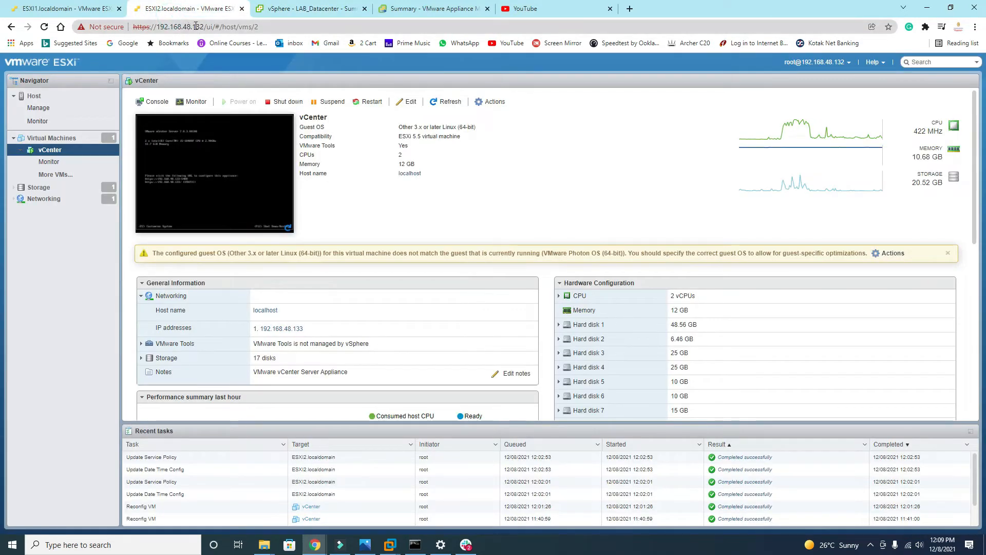
{"action": "left_click", "coordinate": [309, 14]}
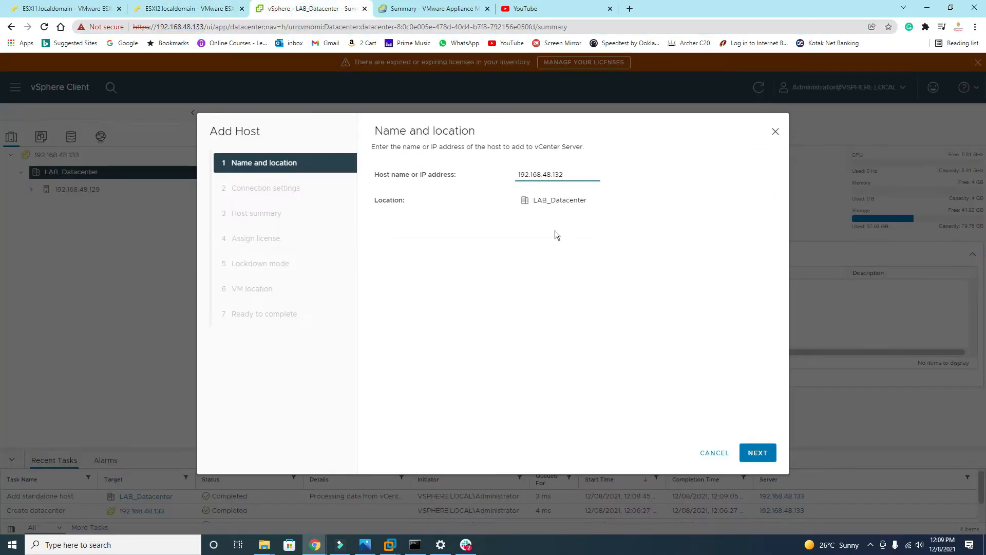
{"action": "left_click", "coordinate": [759, 453]}
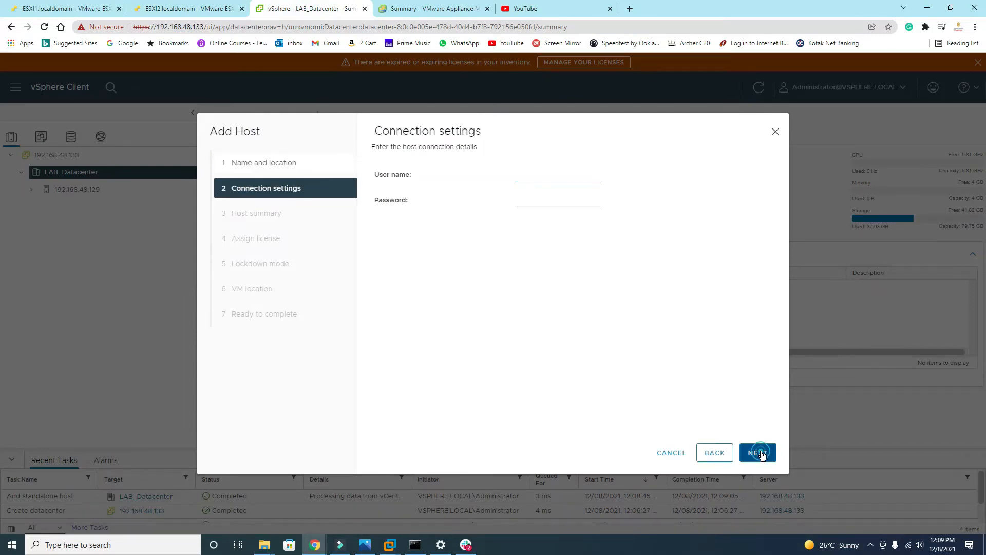
Enter user name root and the account password for host 192.168.48.132, and accept replacing its certificate
{"action": "left_click", "coordinate": [546, 173]}
{"action": "left_click", "coordinate": [544, 188]}
{"action": "left_click", "coordinate": [548, 198]}
{"action": "type", "text": "•••••••"}
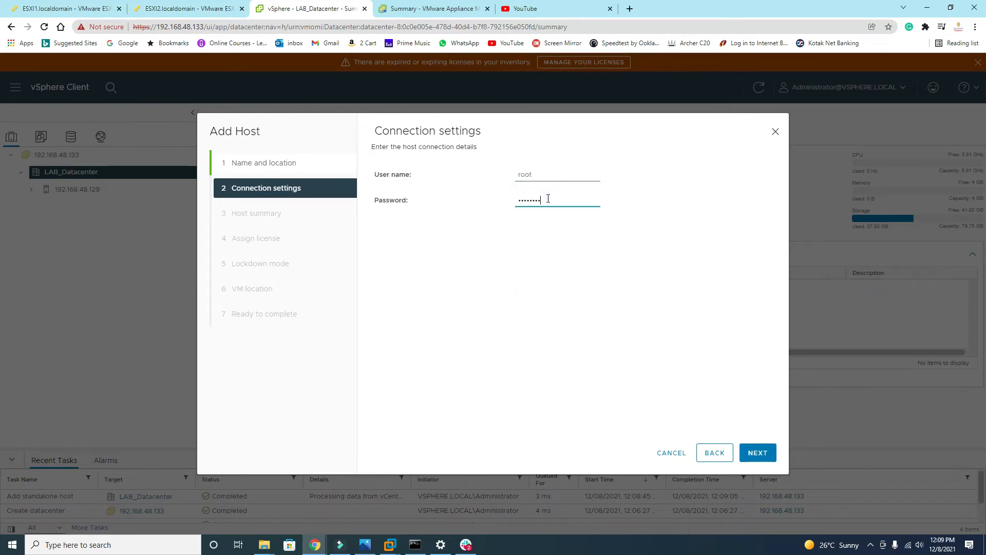
{"action": "left_click", "coordinate": [755, 453]}
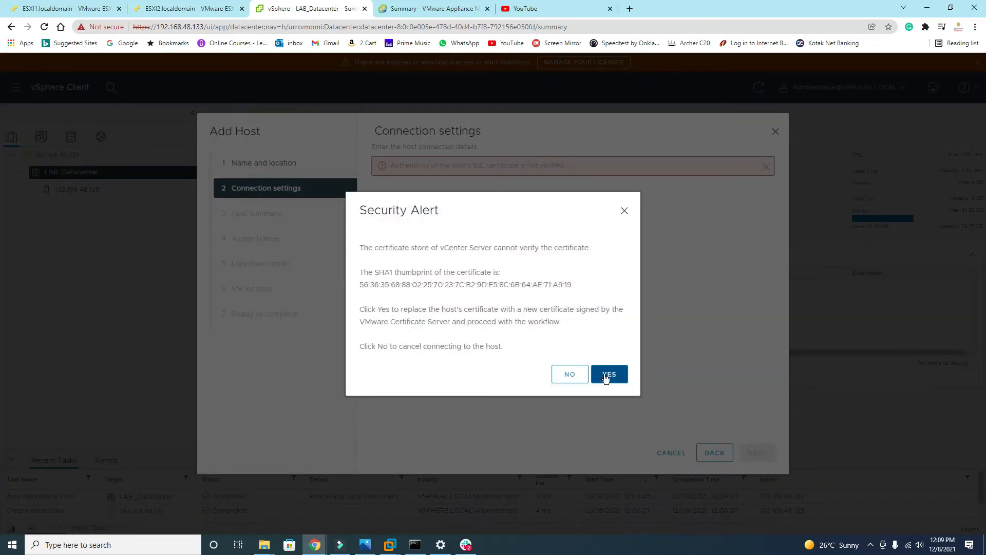
{"action": "left_click", "coordinate": [606, 375]}
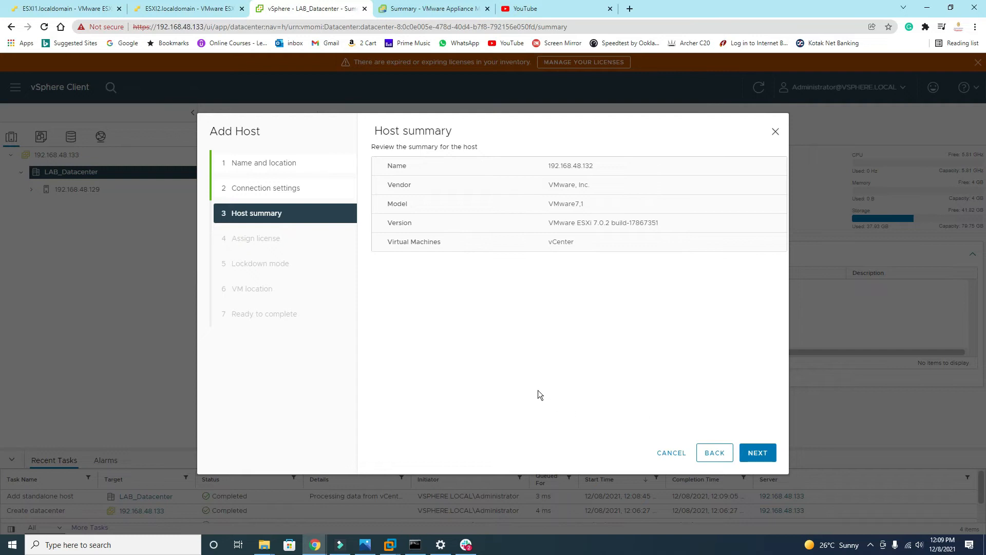
Review the host summary and finish adding 192.168.48.132 with the Evaluation License, lockdown mode Disabled and VM location LAB_Datacenter
{"action": "double_click", "coordinate": [553, 167]}
{"action": "left_click_drag", "start_coordinate": [408, 242], "coordinate": [513, 242]}
{"action": "left_click", "coordinate": [759, 453]}
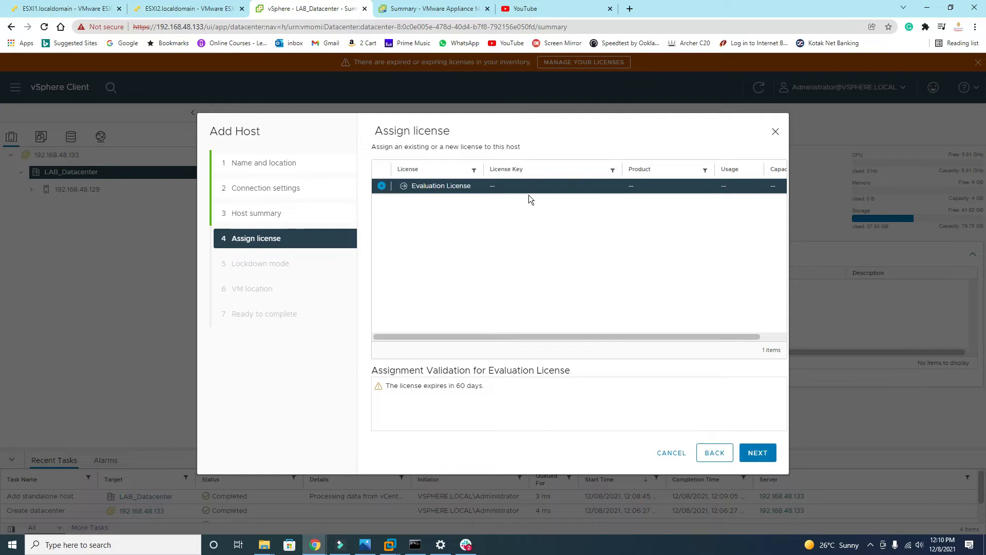
{"action": "left_click", "coordinate": [760, 454]}
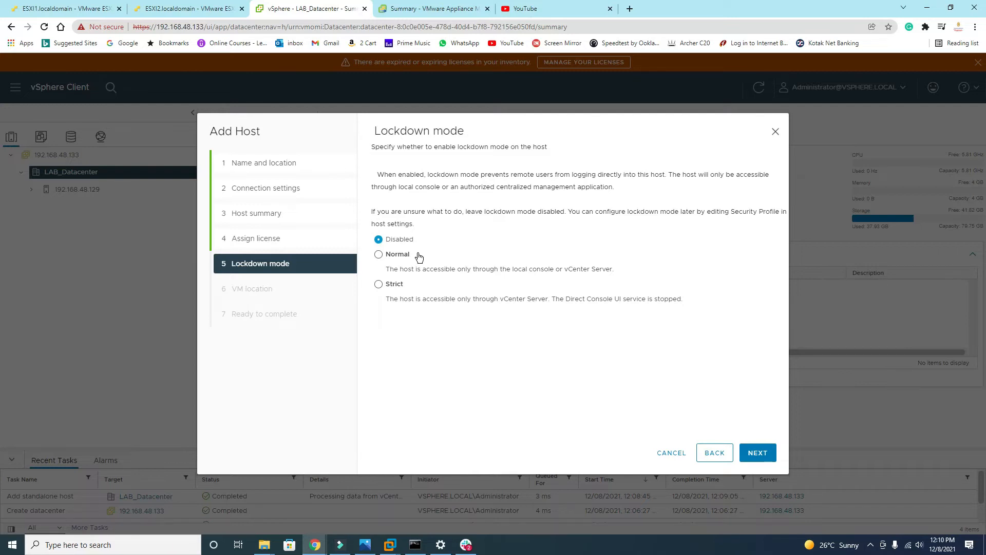
{"action": "left_click", "coordinate": [760, 455]}
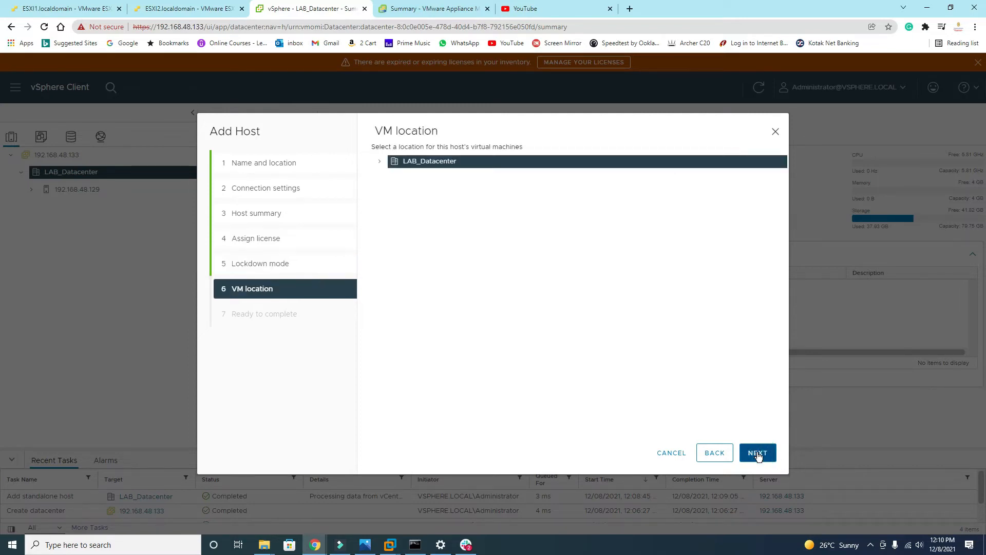
{"action": "left_click", "coordinate": [759, 456]}
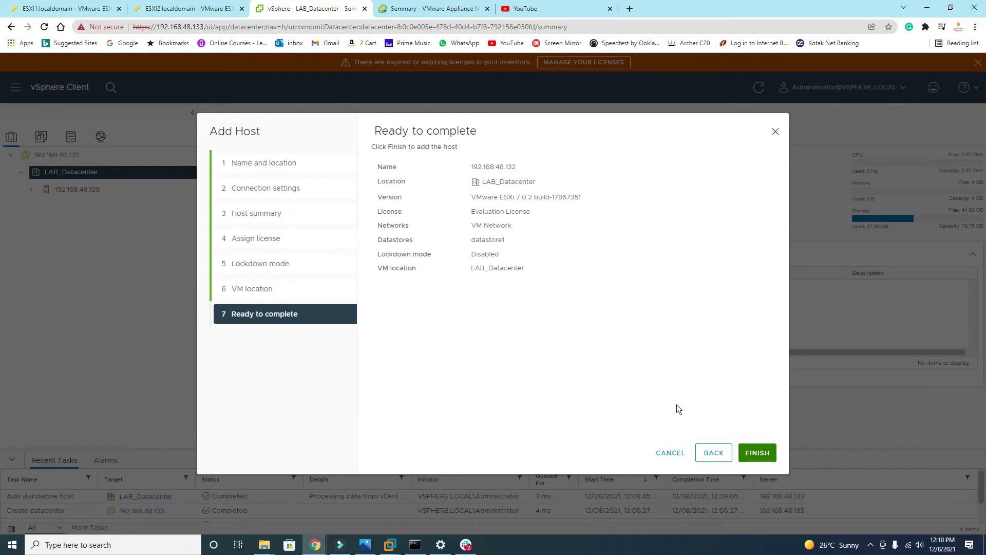
{"action": "left_click", "coordinate": [757, 454]}
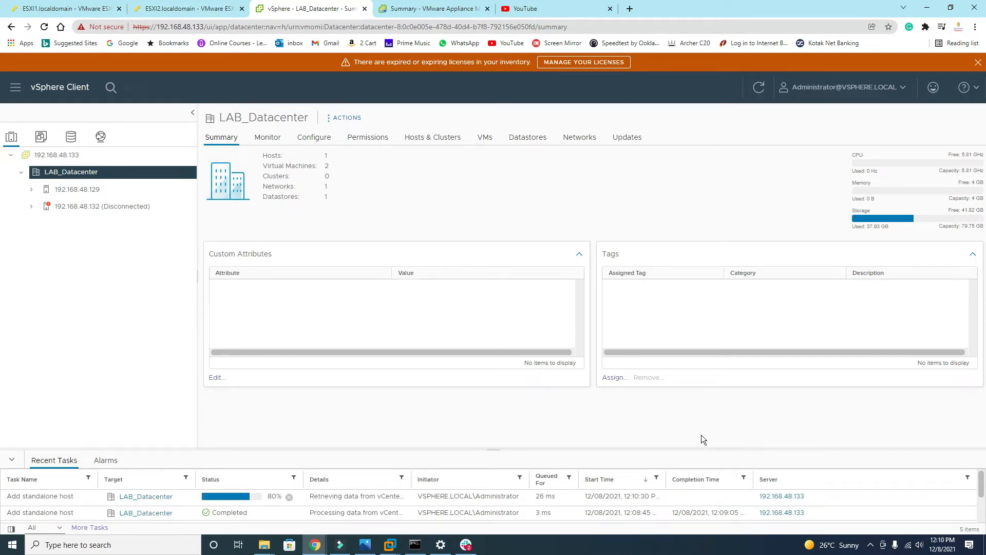
Expand both hosts in the inventory and compare their virtual machines with those on the ESXI1 and ESXI2 host pages
{"action": "left_click", "coordinate": [31, 190]}
{"action": "left_click", "coordinate": [31, 243]}
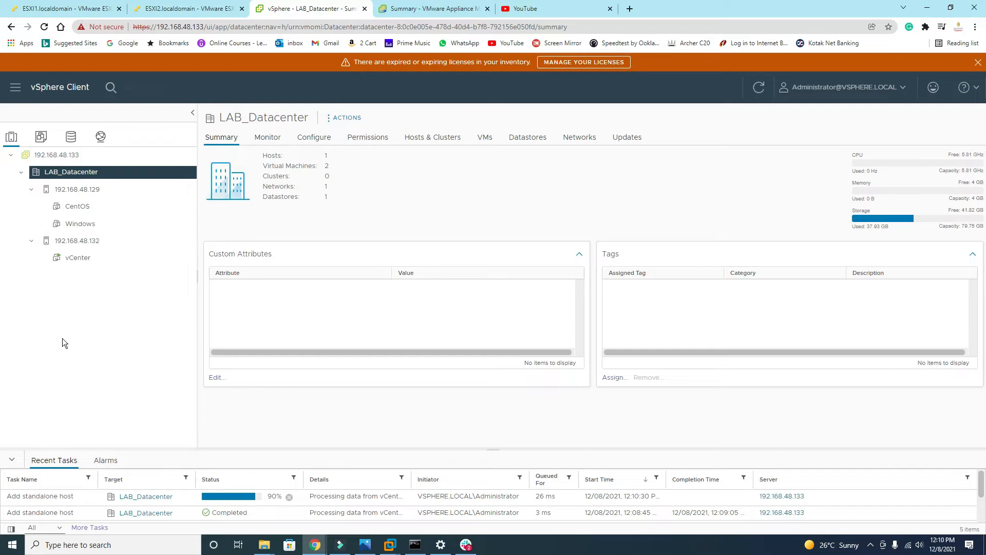
{"action": "left_click", "coordinate": [77, 9]}
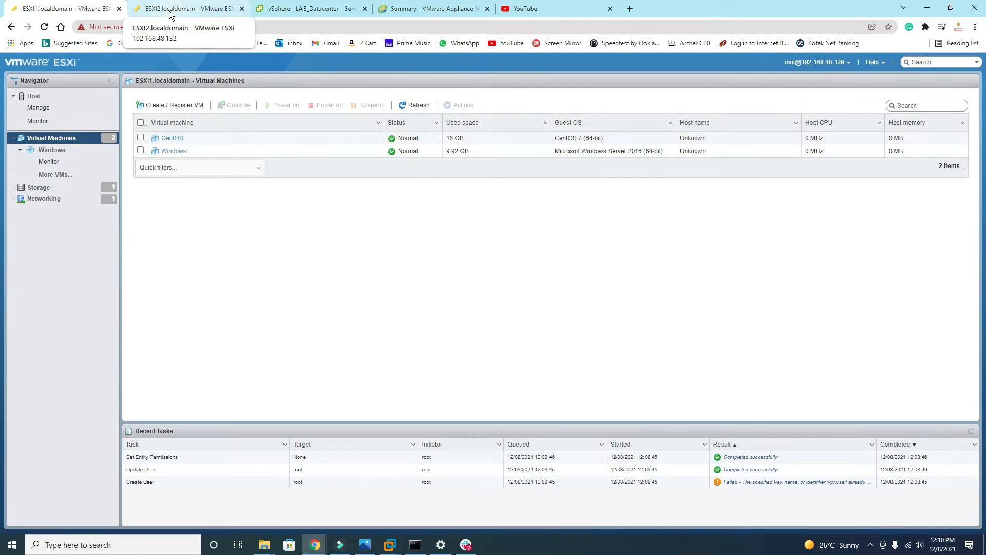
{"action": "left_click", "coordinate": [167, 138]}
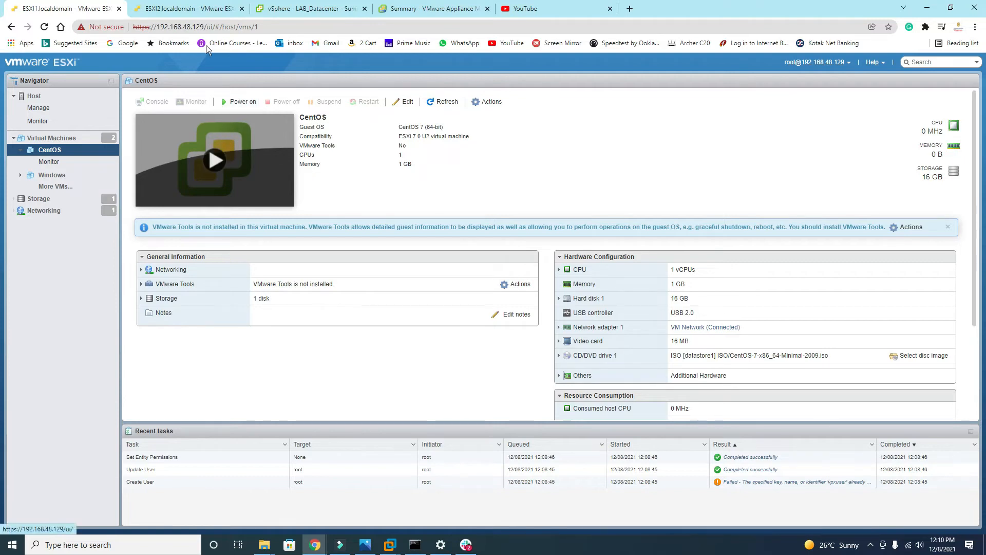
{"action": "left_click", "coordinate": [201, 13]}
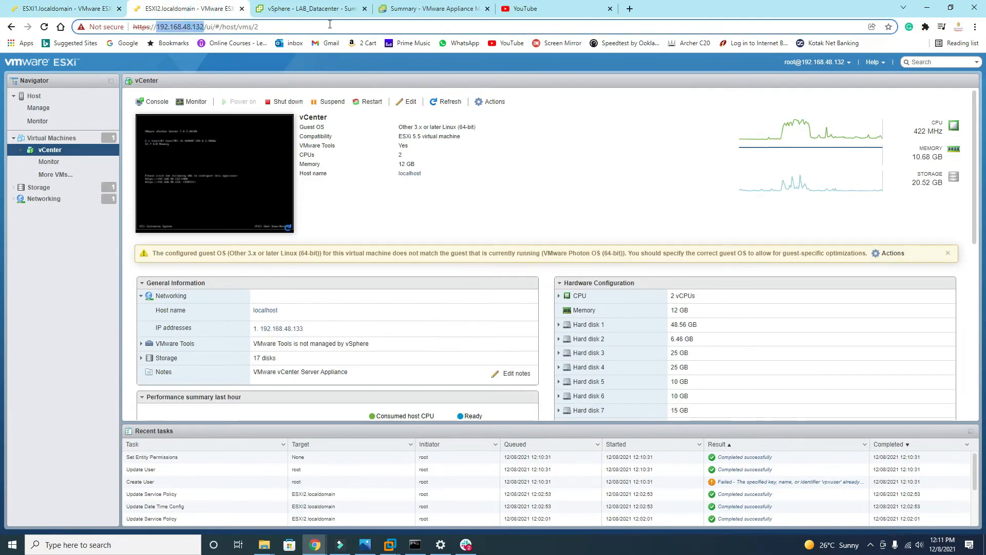
{"action": "left_click", "coordinate": [330, 11]}
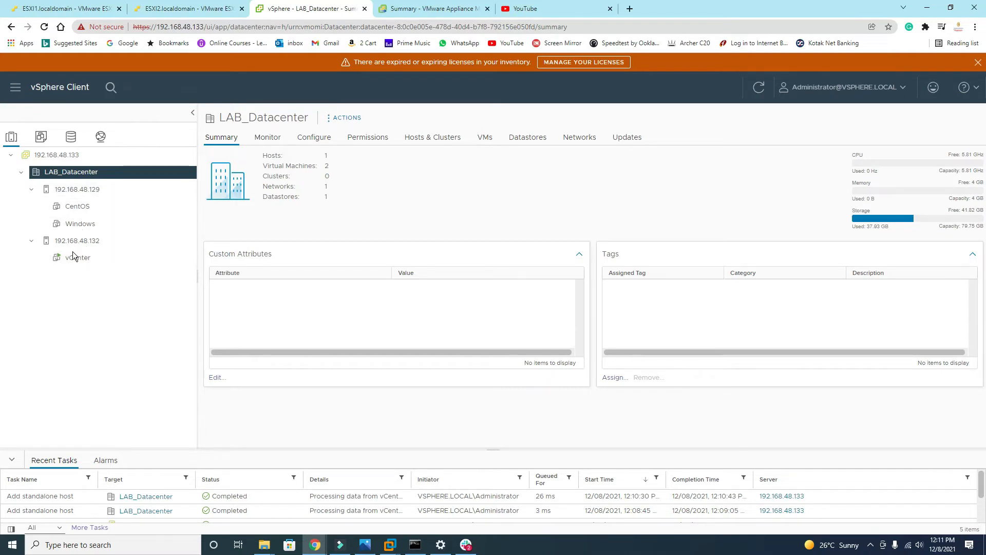
Start migrating the CentOS virtual machine with the migration type Change both compute resource and storage
{"action": "left_click", "coordinate": [110, 208]}
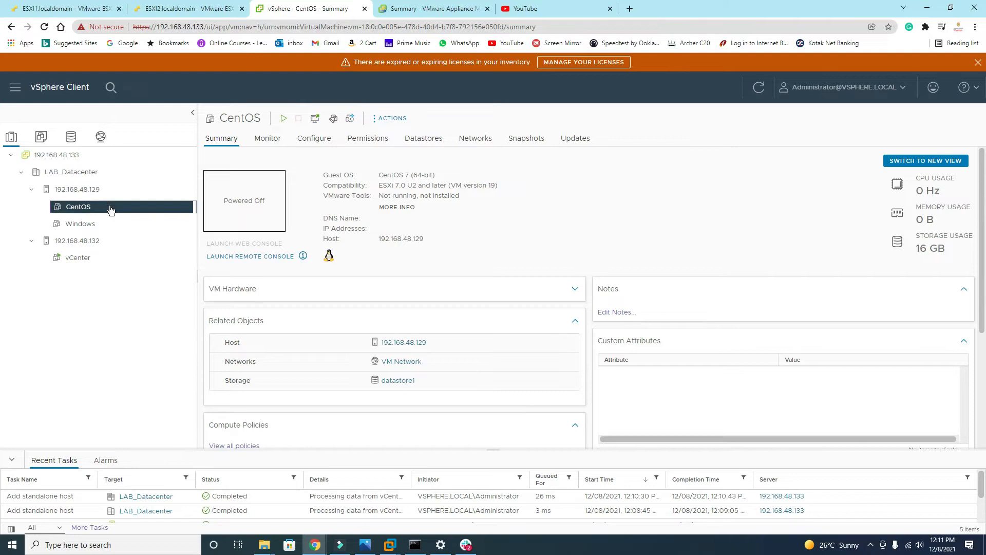
{"action": "right_click", "coordinate": [110, 207]}
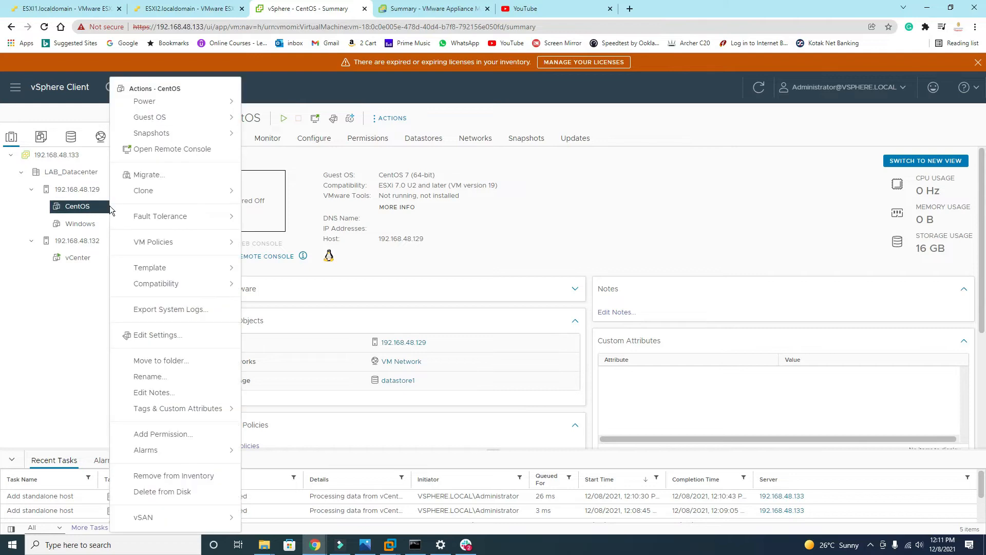
{"action": "left_click", "coordinate": [189, 182]}
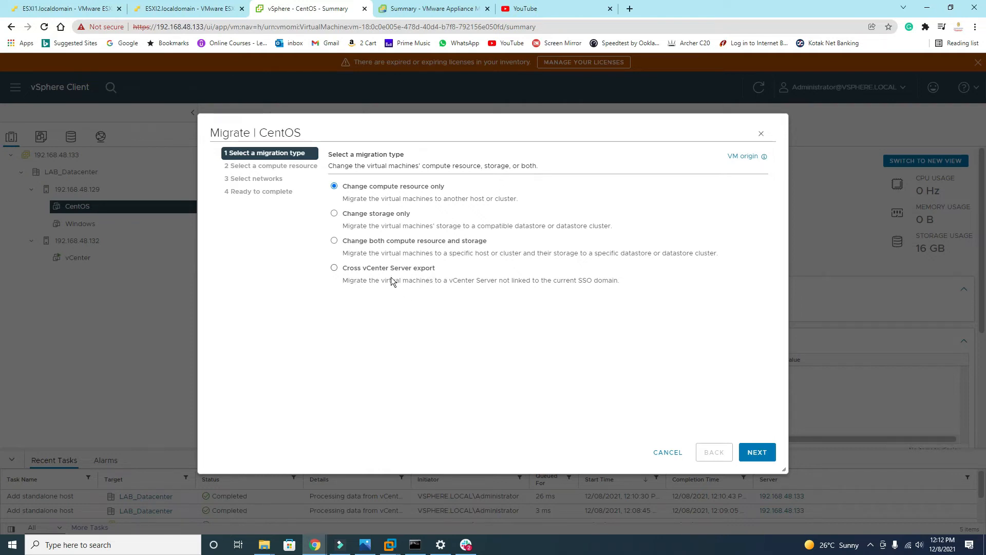
{"action": "left_click", "coordinate": [333, 241]}
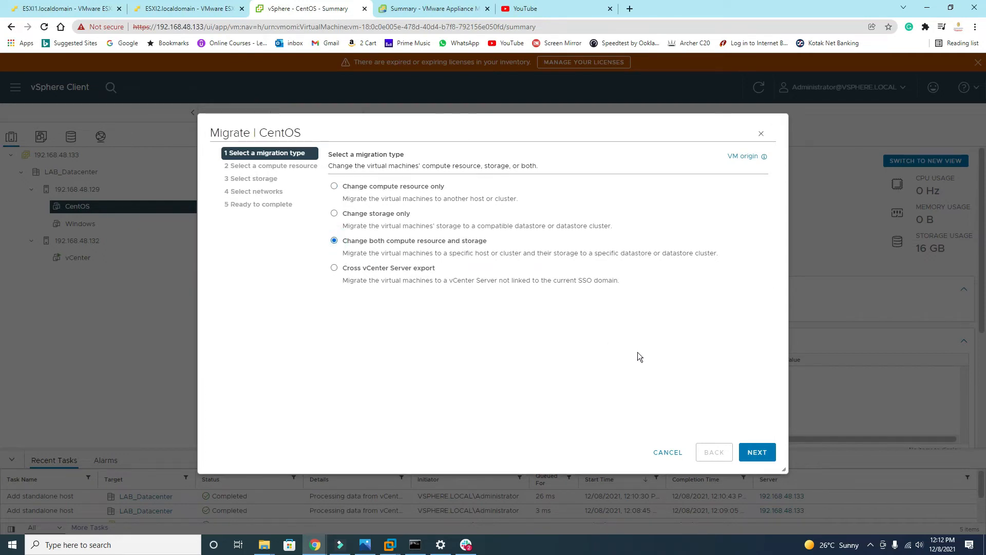
{"action": "left_click", "coordinate": [758, 457]}
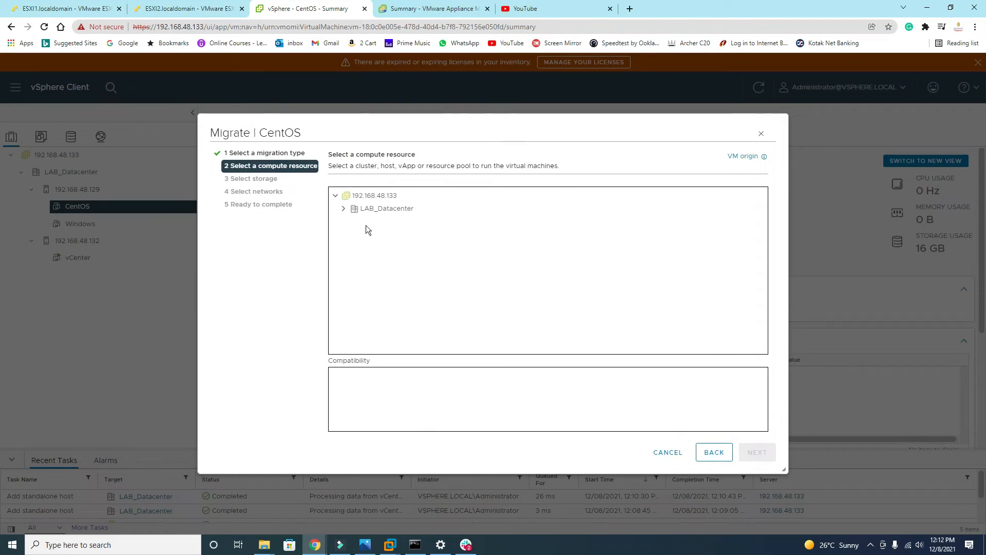
Choose host 192.168.48.132 under LAB_Datacenter as the compute resource and datastore1 (1) as the destination storage, same disk format as source
{"action": "left_click", "coordinate": [344, 209]}
{"action": "left_click", "coordinate": [412, 235]}
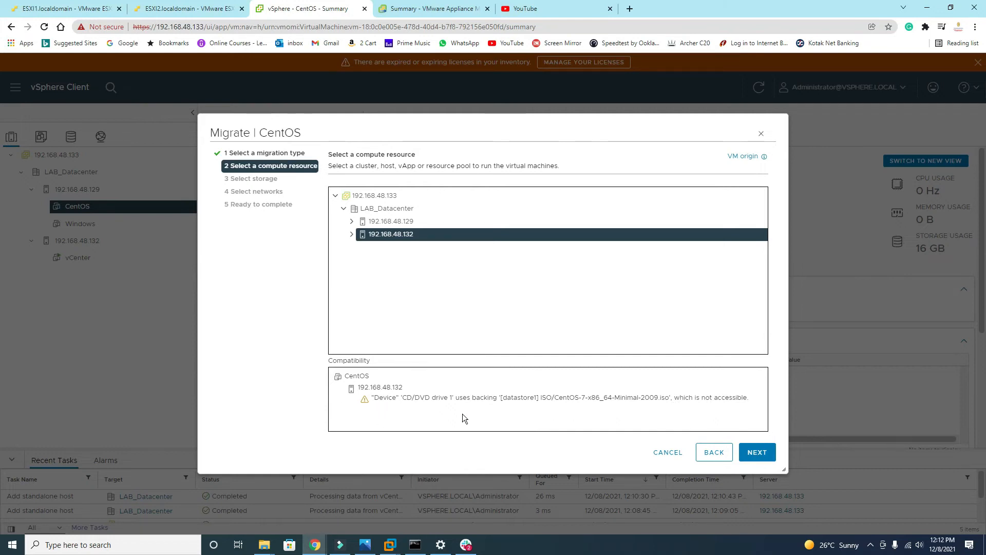
{"action": "left_click", "coordinate": [758, 453]}
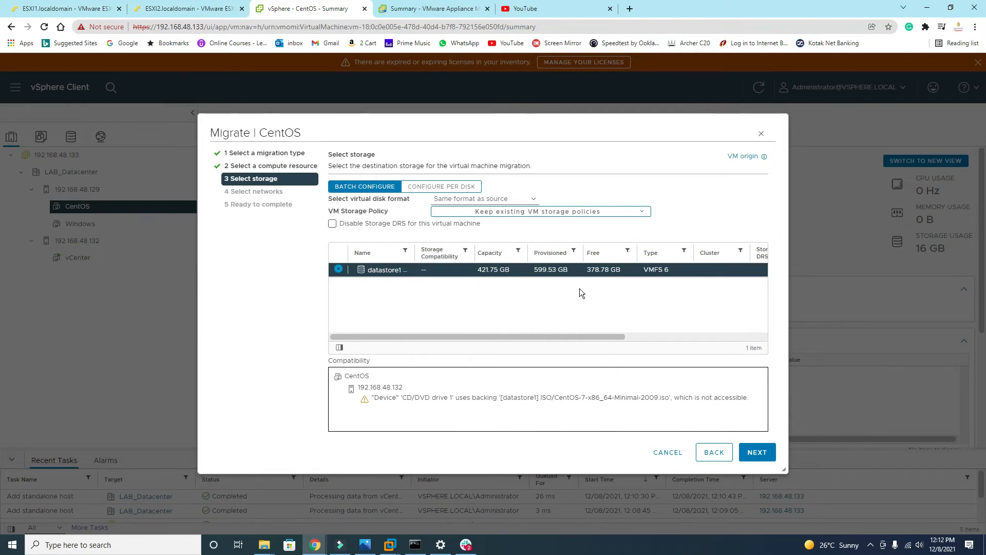
{"action": "left_click", "coordinate": [752, 452]}
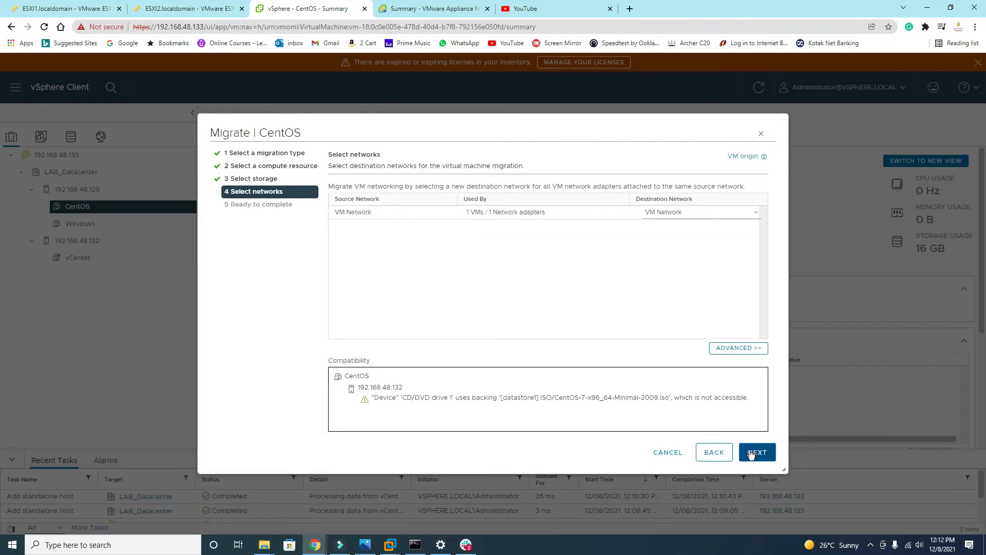
Review the CentOS network adapter mapping, keep VM Network as the destination network, and finish the wizard to launch the migration
{"action": "left_click", "coordinate": [389, 214]}
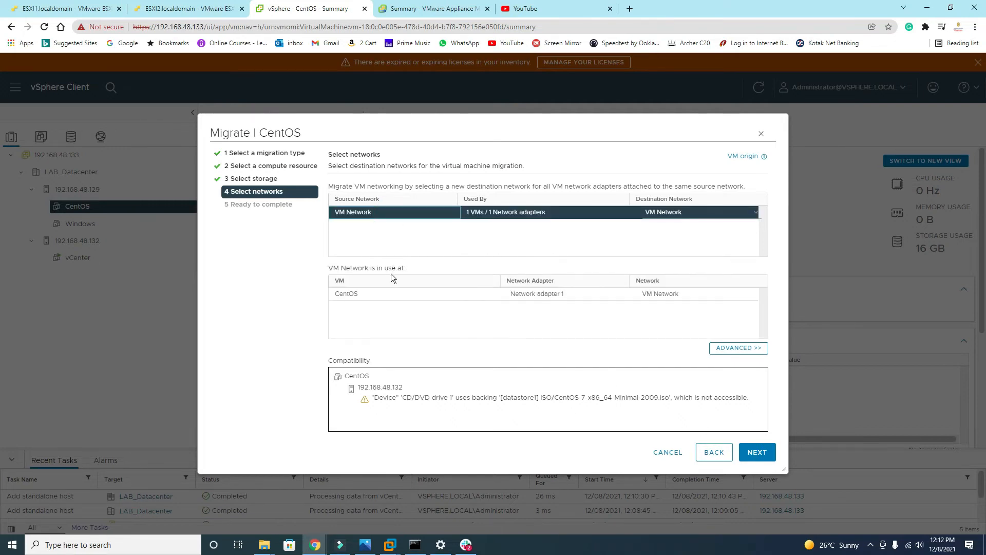
{"action": "left_click", "coordinate": [386, 296]}
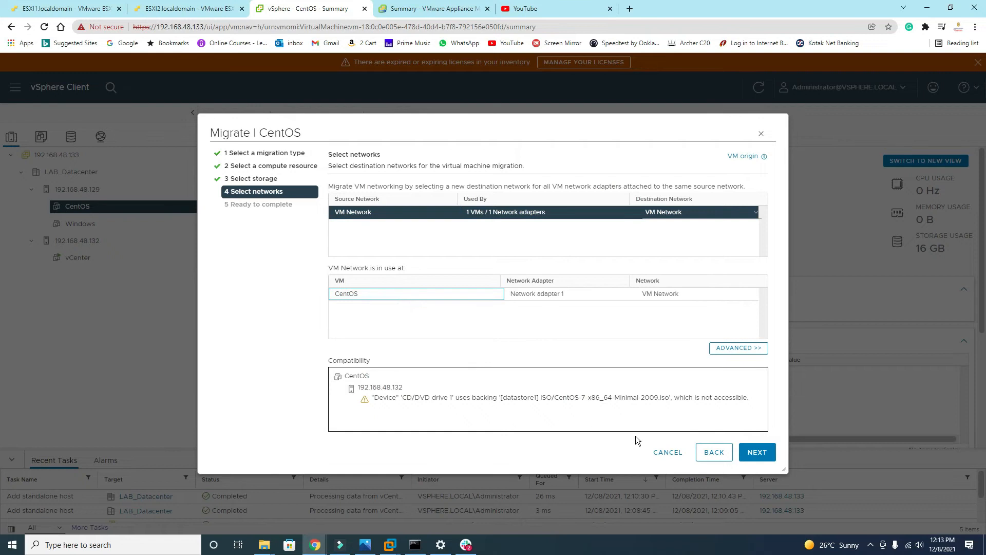
{"action": "left_click", "coordinate": [753, 455]}
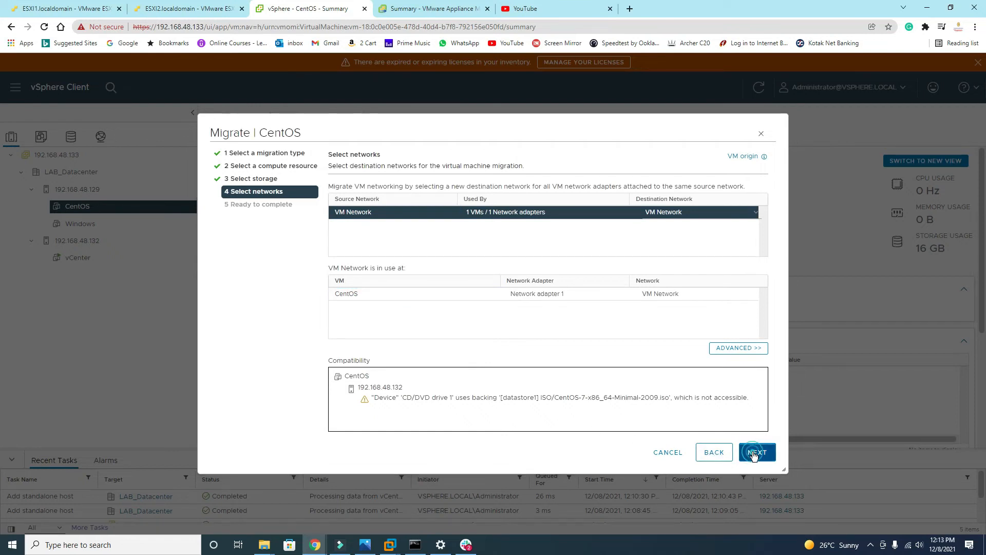
{"action": "left_click", "coordinate": [754, 454]}
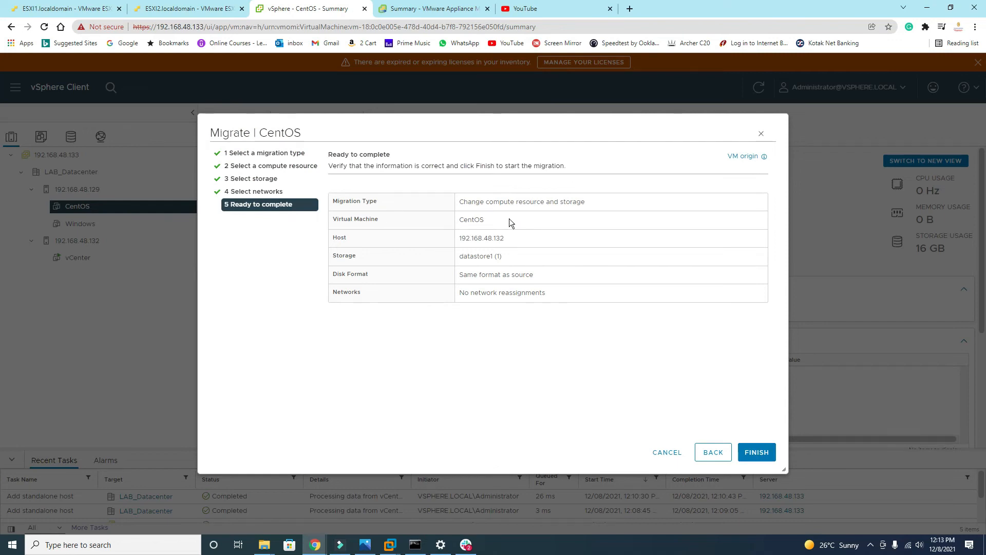
{"action": "left_click", "coordinate": [759, 455]}
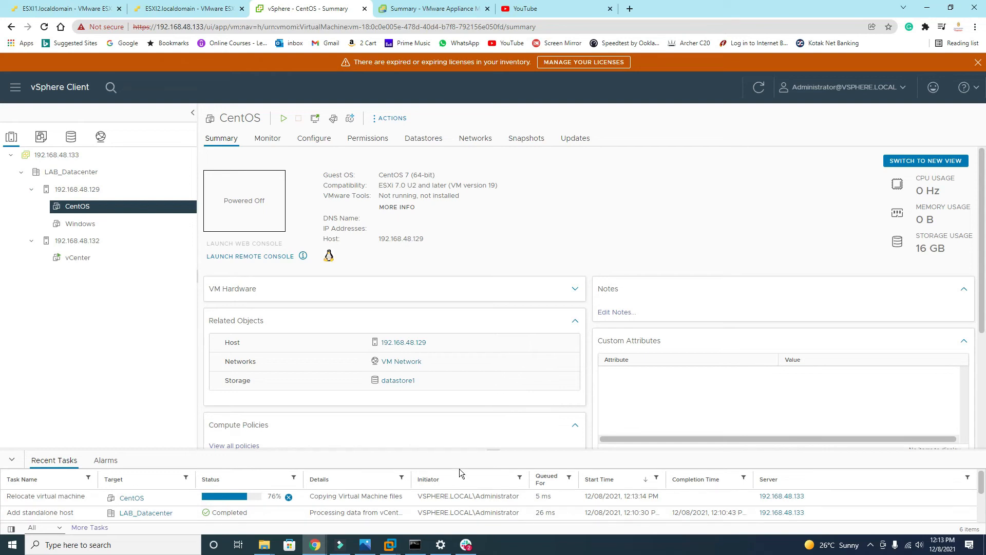
Enlarge the recent tasks area to follow the relocation, and check the CentOS virtual machine's summary under host 192.168.48.132
{"action": "left_click_drag", "start_coordinate": [415, 450], "coordinate": [416, 386]}
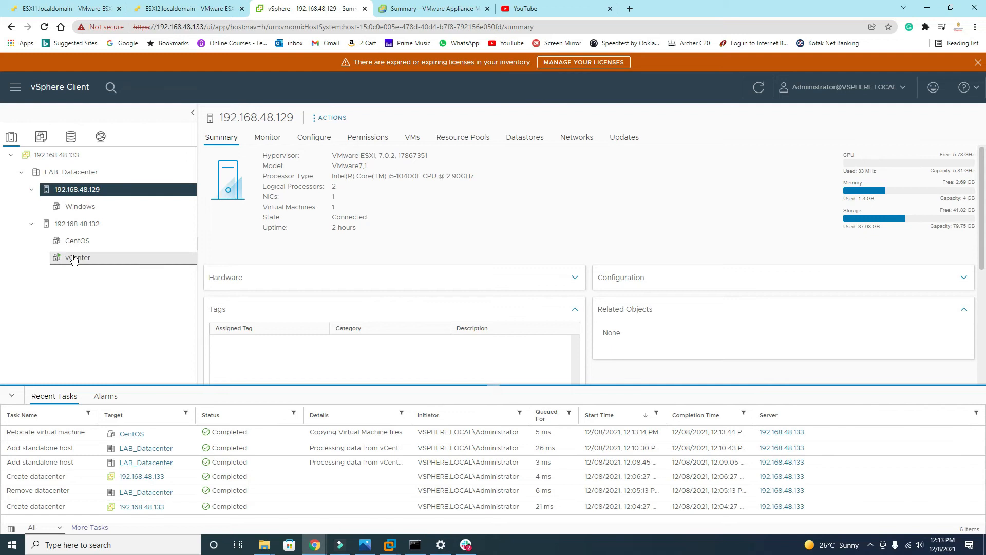
{"action": "left_click", "coordinate": [77, 226]}
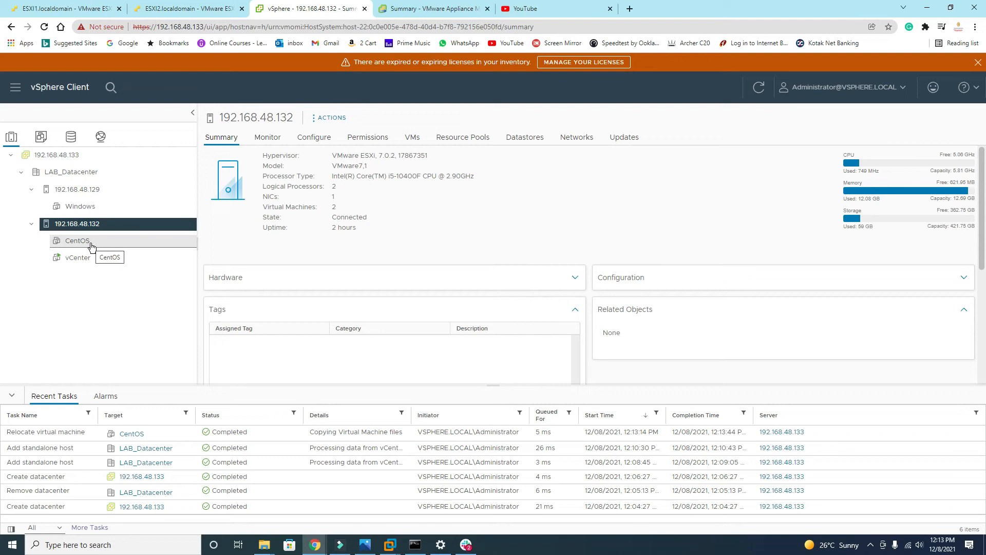
{"action": "left_click", "coordinate": [90, 243]}
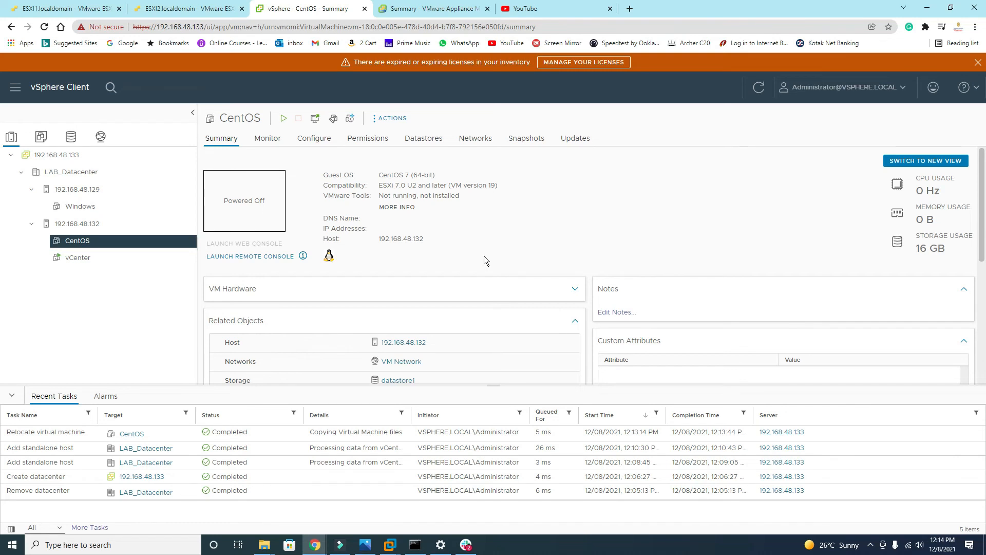
Check the virtual machines listed on the ESXI1 and ESXI2 host pages after the CentOS migration
{"action": "left_click", "coordinate": [194, 10]}
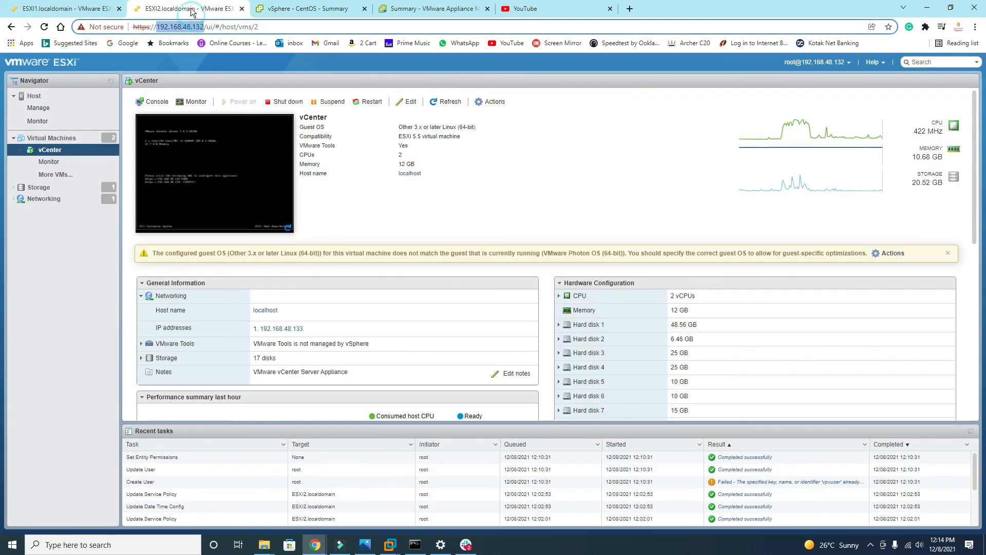
{"action": "left_click", "coordinate": [74, 9]}
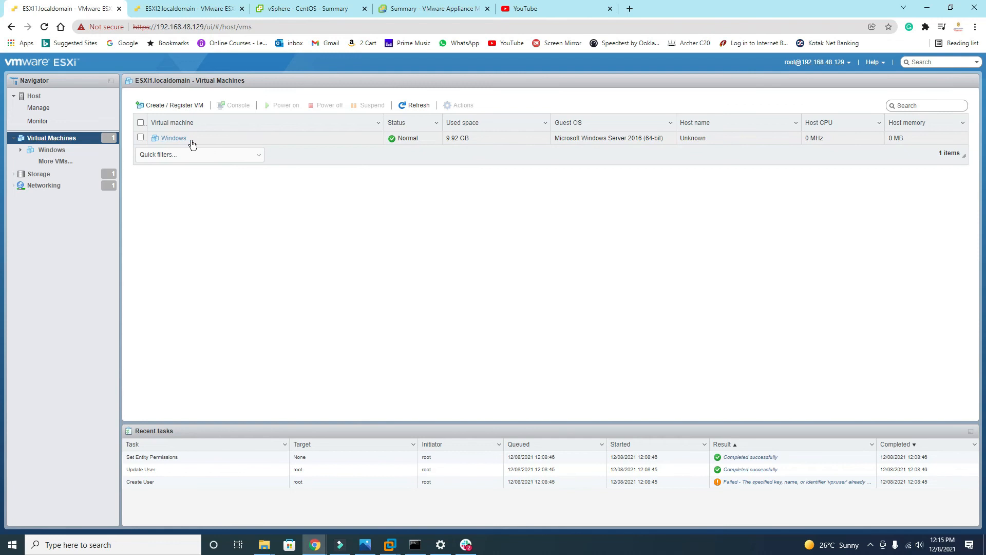
{"action": "left_click", "coordinate": [175, 9]}
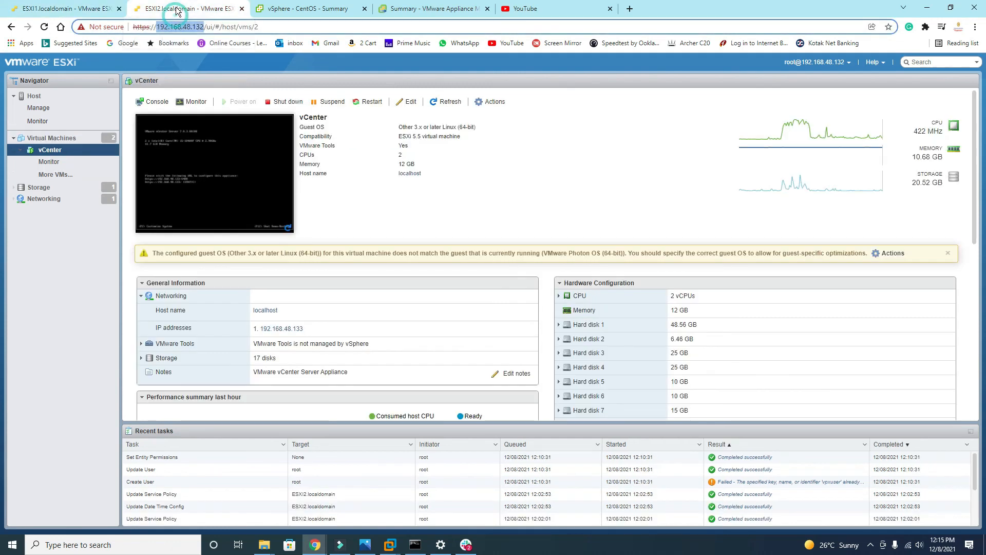
Return to the vSphere page and start migrating the Windows virtual machine with the migration type Change both compute resource and storage
{"action": "left_click", "coordinate": [319, 9]}
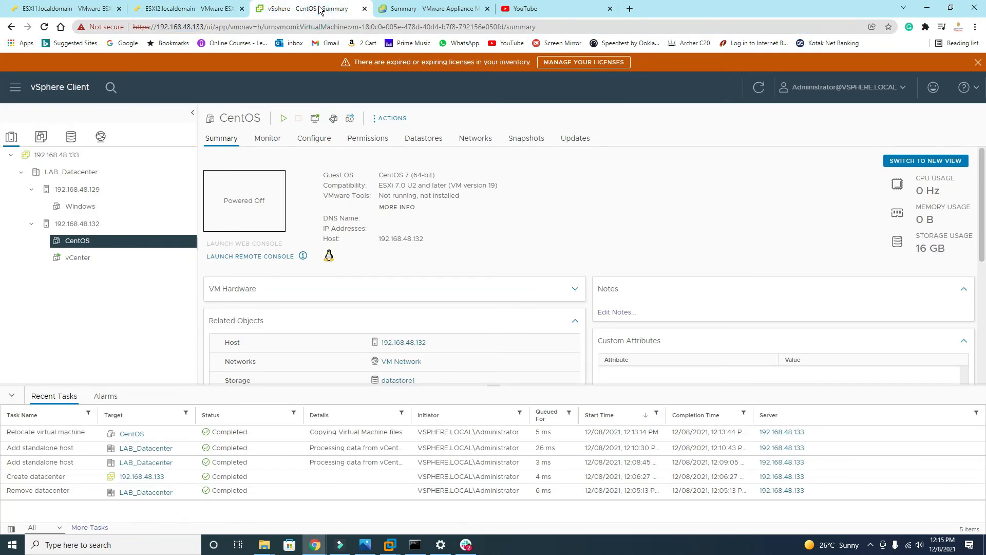
{"action": "left_click", "coordinate": [98, 206]}
{"action": "right_click", "coordinate": [105, 208]}
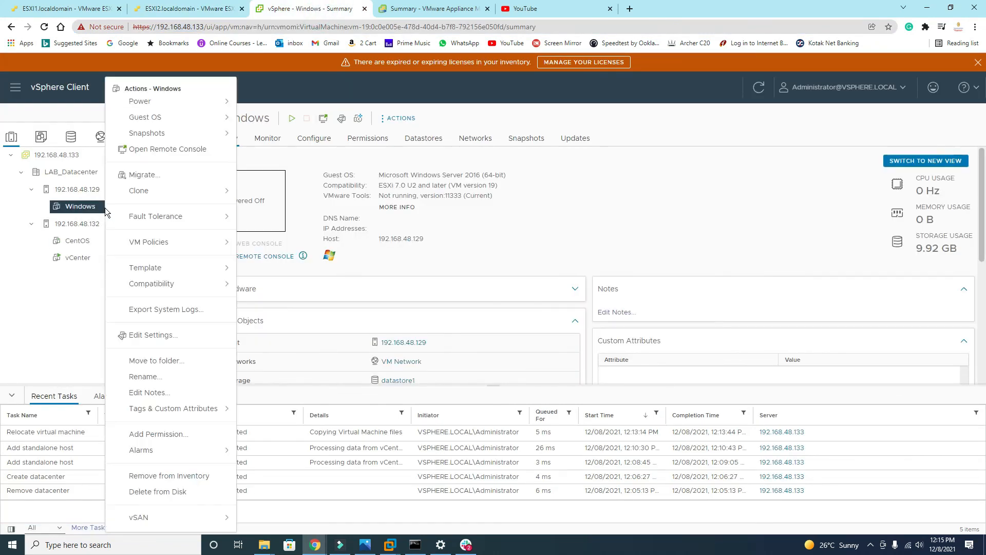
{"action": "left_click", "coordinate": [170, 178]}
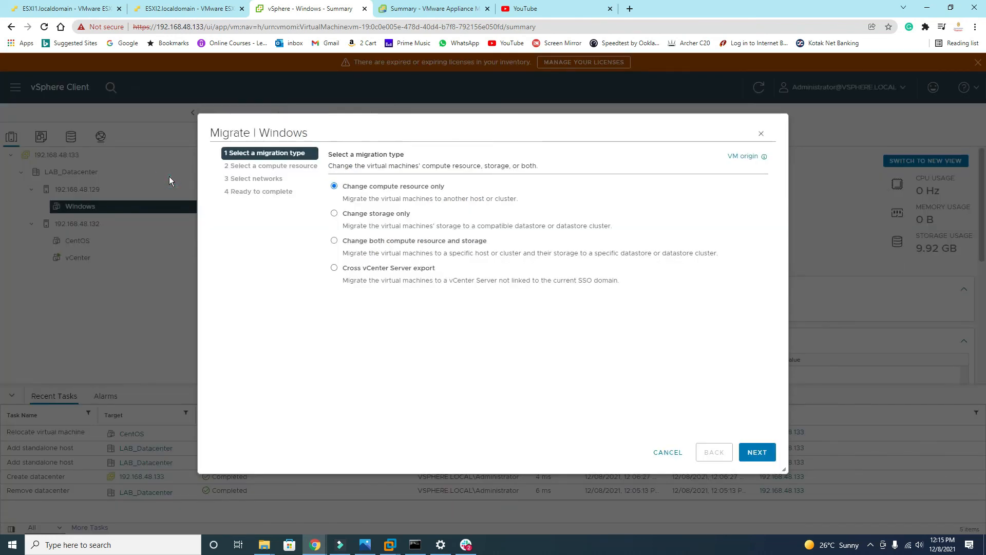
{"action": "left_click", "coordinate": [334, 242]}
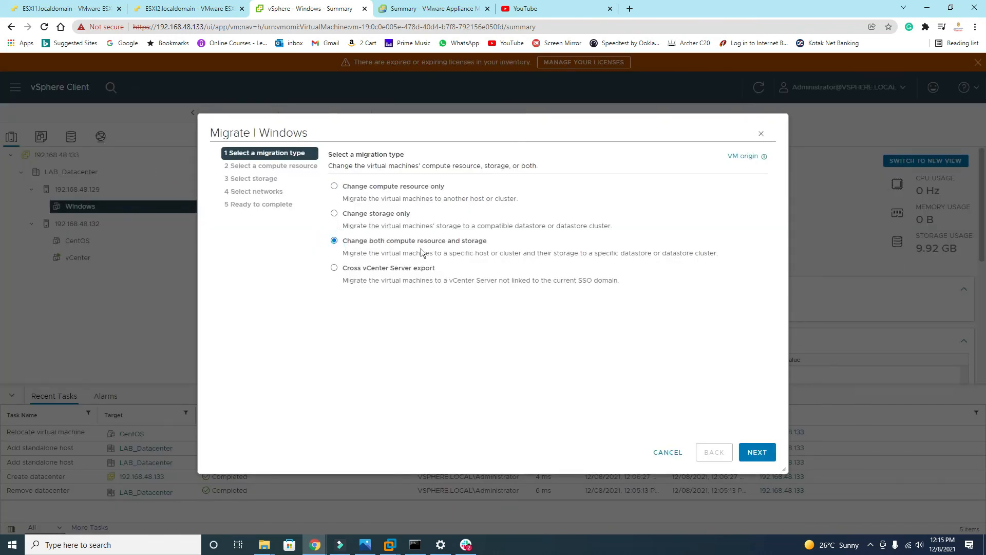
{"action": "left_click", "coordinate": [763, 450]}
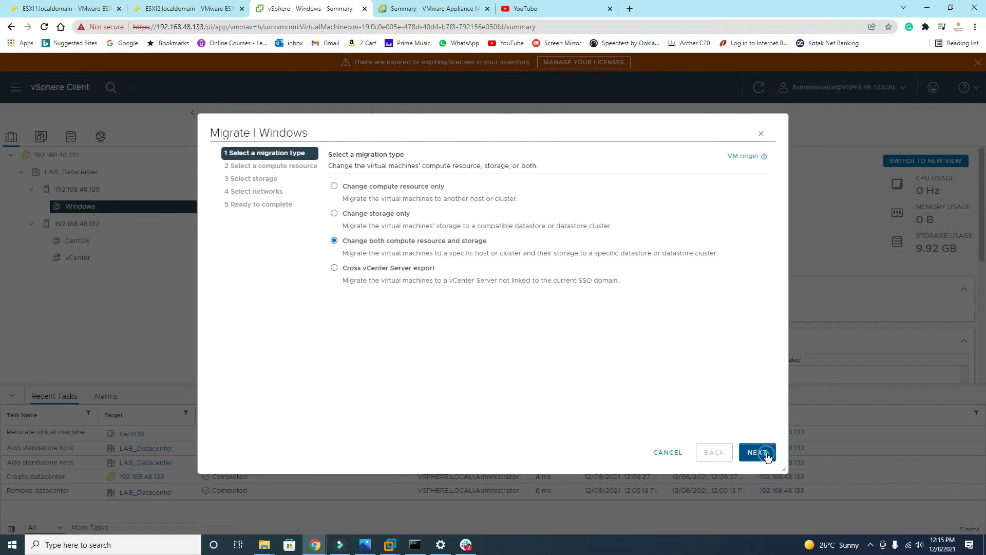
Choose host 192.168.48.132 under LAB_Datacenter as the Windows machine's compute resource and datastore1 (1) as storage, same disk format as source
{"action": "left_click", "coordinate": [343, 208]}
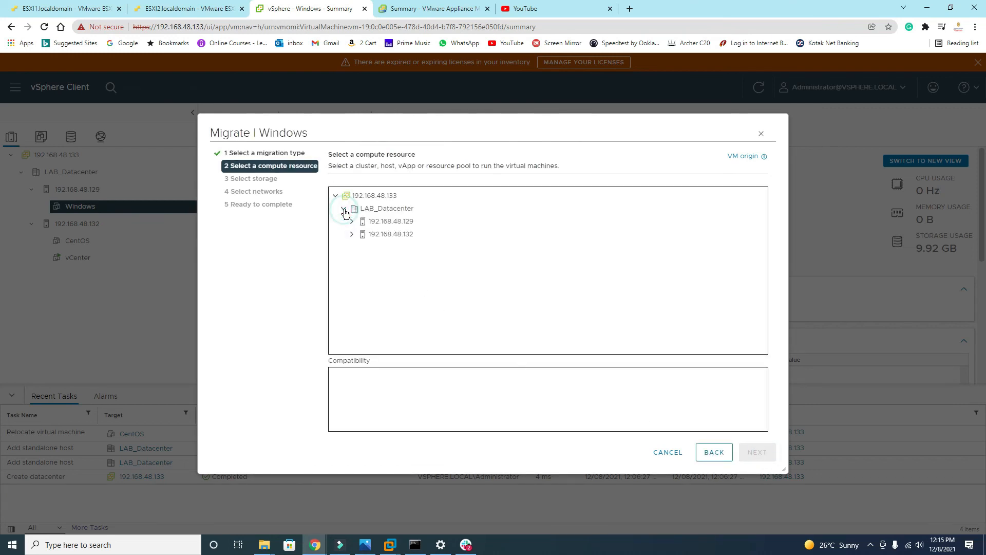
{"action": "left_click", "coordinate": [394, 235]}
{"action": "left_click", "coordinate": [756, 451]}
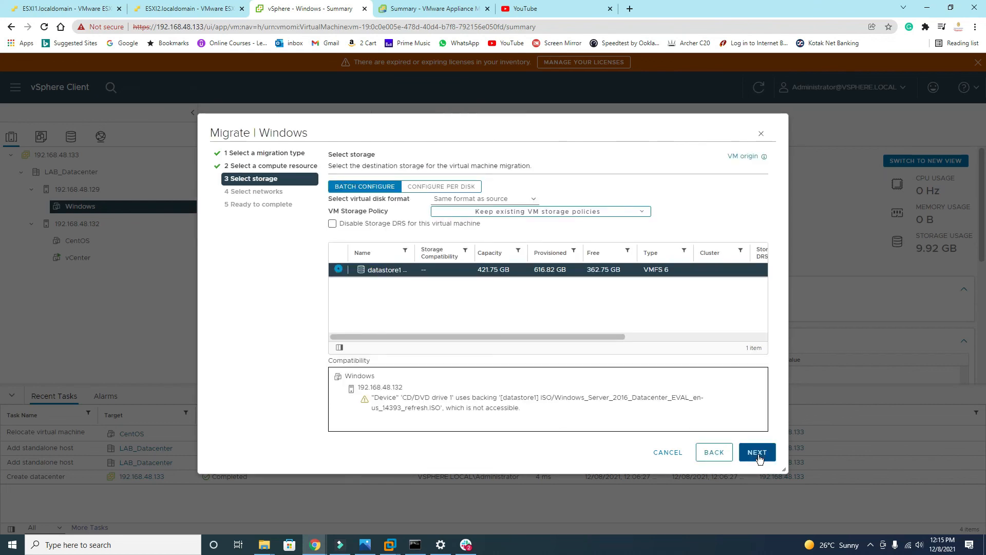
{"action": "left_click", "coordinate": [757, 452]}
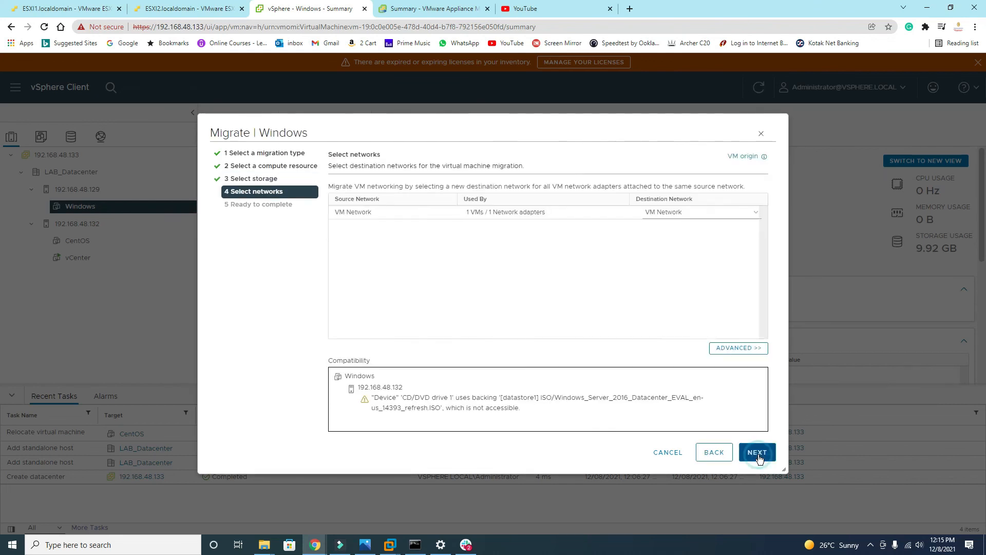
Review the Windows network adapter mapping, keep VM Network as the destination network, and finish the wizard to launch the migration
{"action": "left_click", "coordinate": [412, 218]}
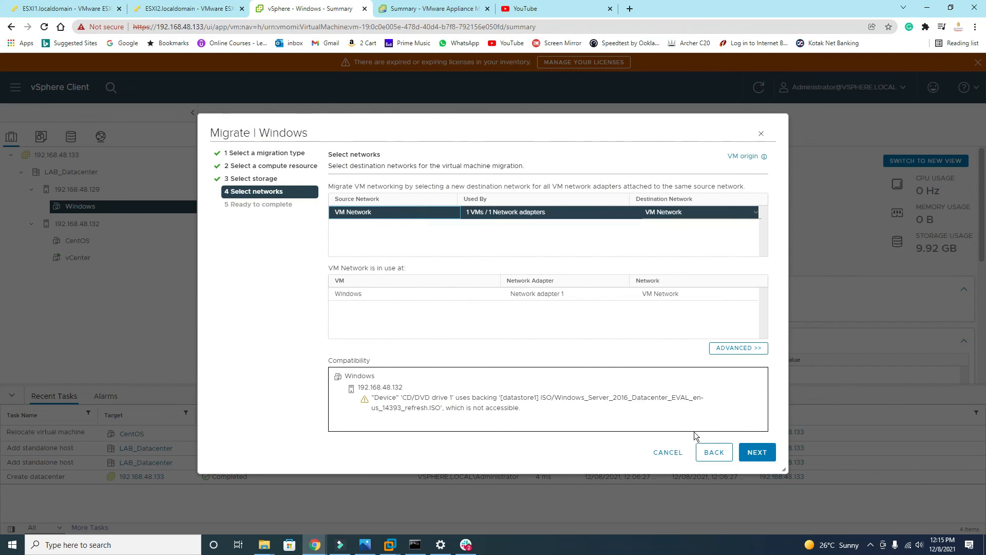
{"action": "left_click", "coordinate": [754, 454]}
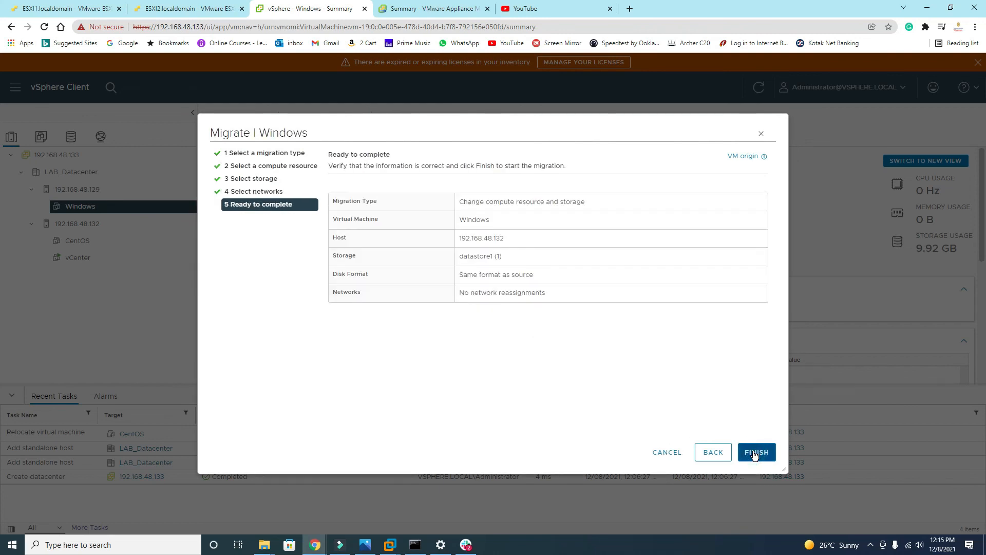
{"action": "left_click", "coordinate": [754, 453]}
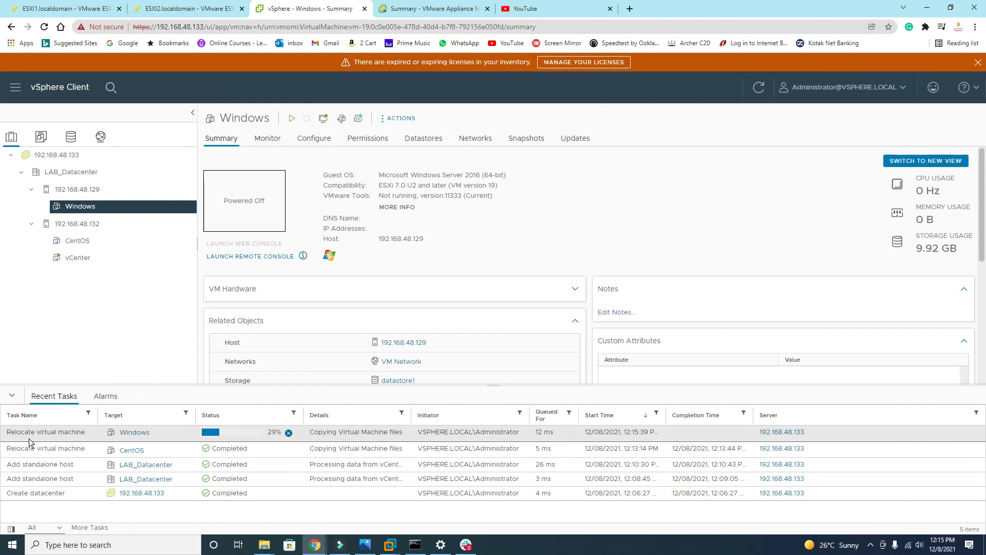
{"action": "left_click", "coordinate": [142, 446]}
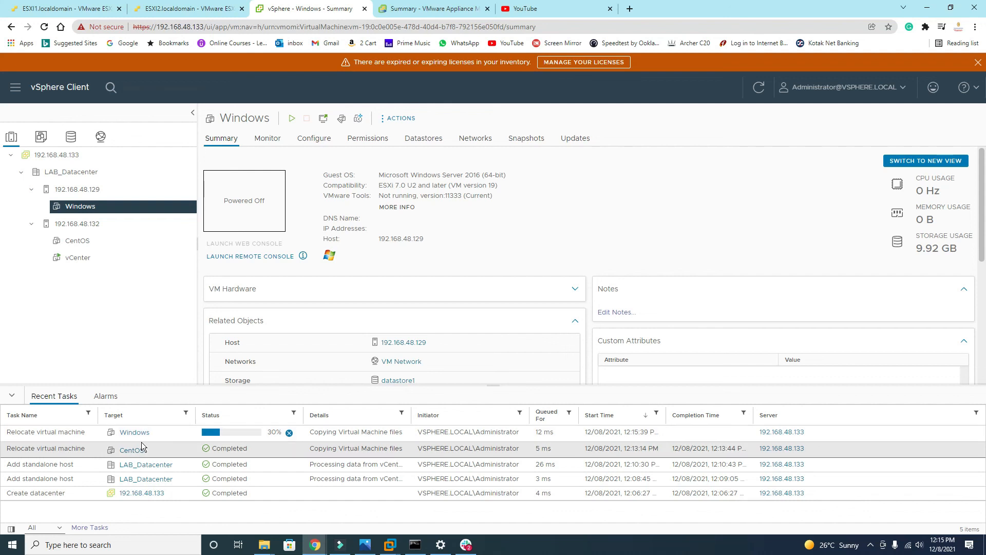